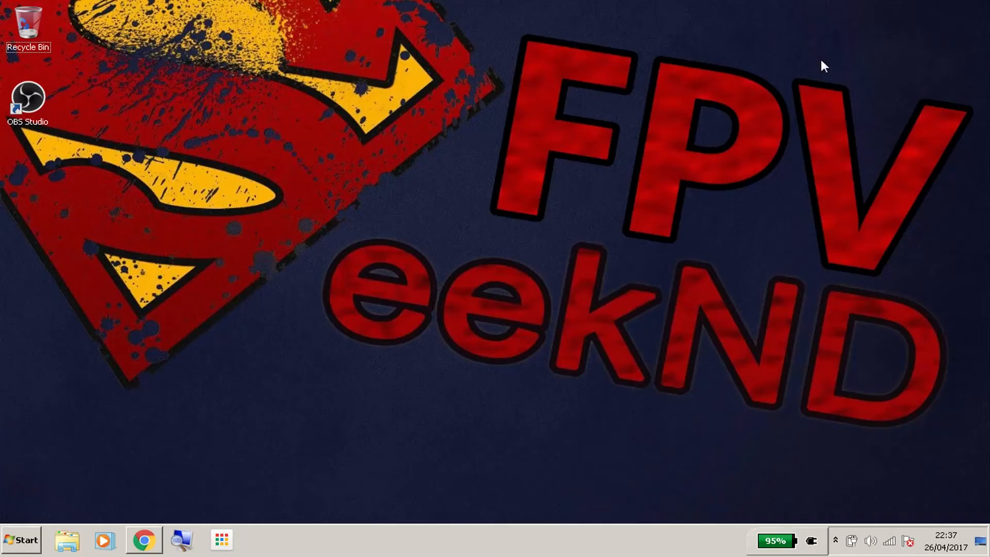
- Examine the EasyCAP adapter's connectors in Chrome, comparing the Google image result with the Banggood 4-channel product page
left_click(145, 541)
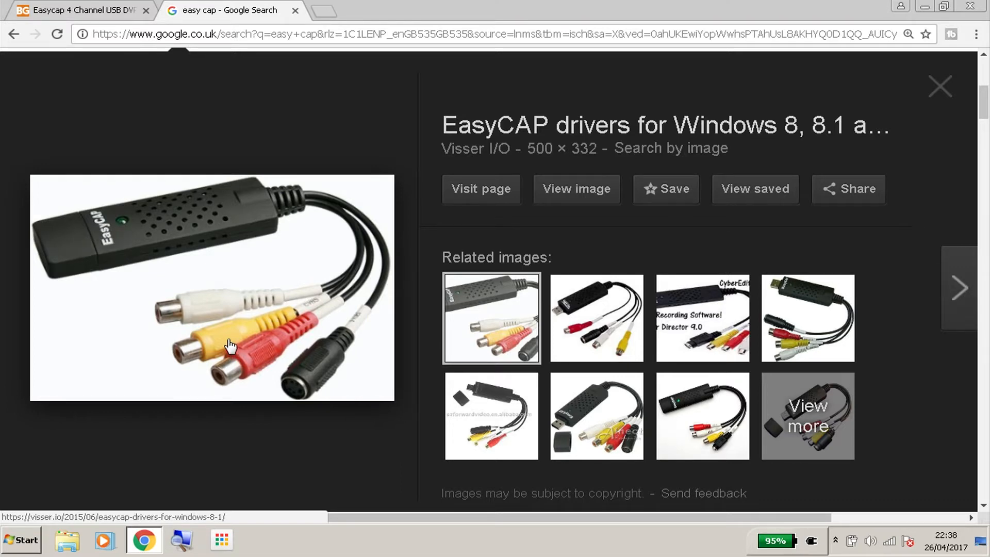
left_click(93, 14)
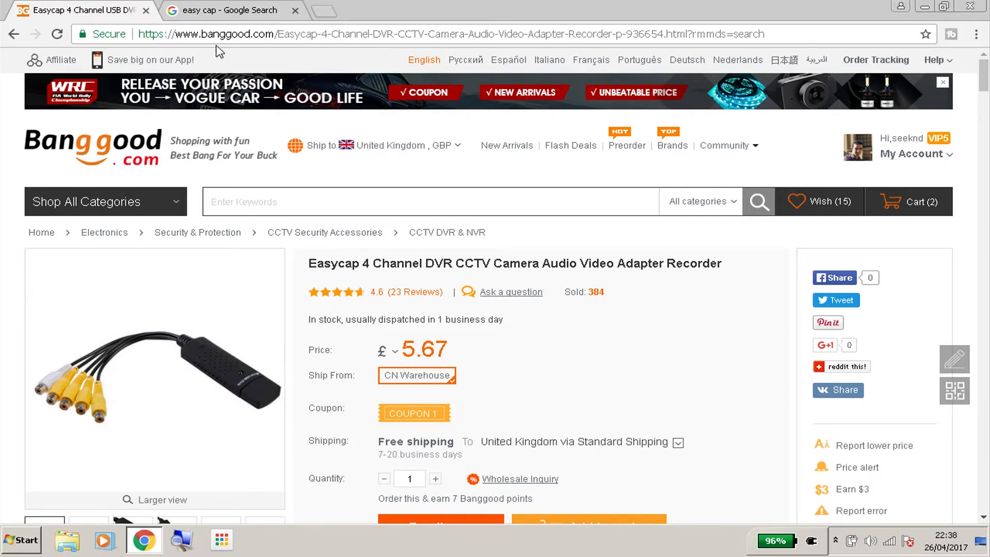
left_click(219, 10)
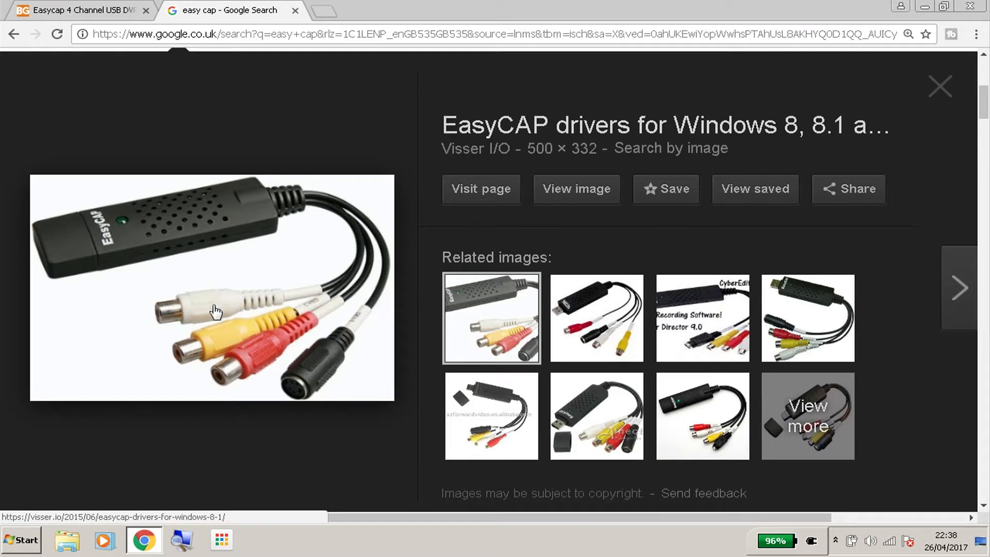
- Minimize the browser and launch OBS Studio from the desktop
left_click(925, 6)
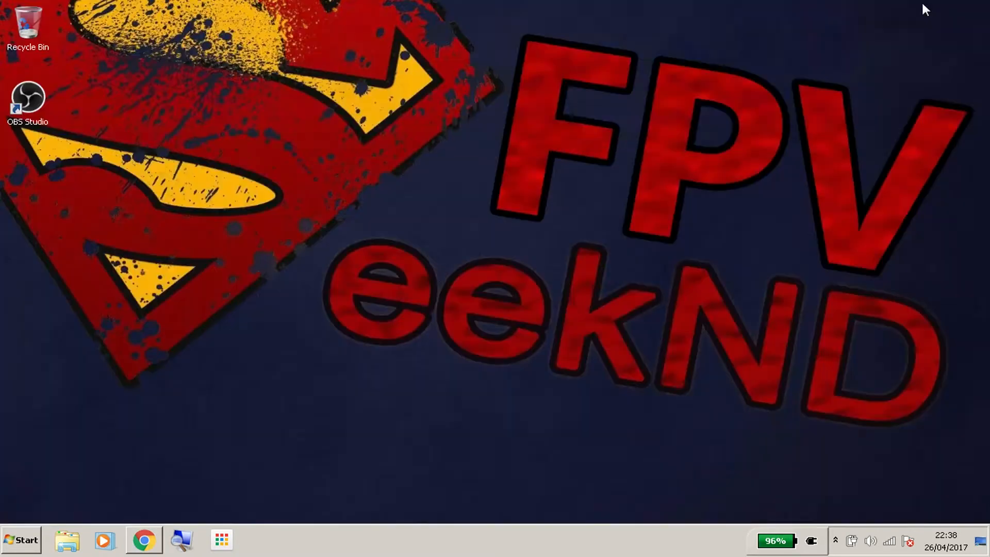
left_click(38, 98)
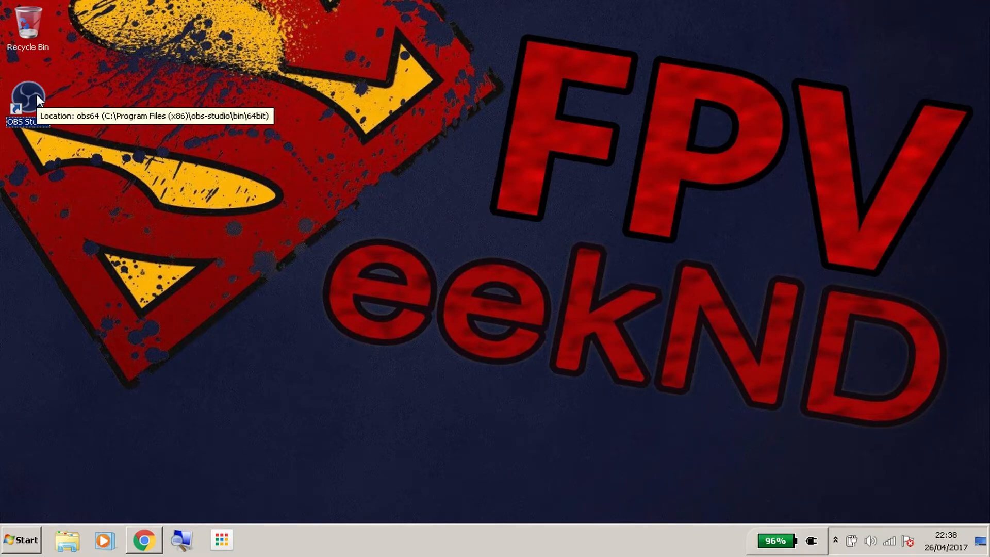
double_click(37, 96)
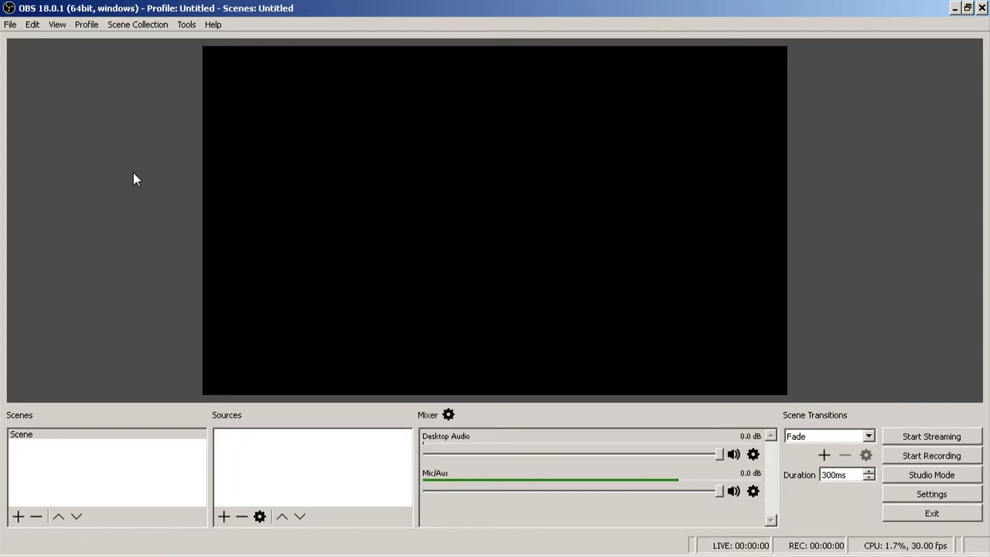
- Set the streaming service to YouTube / YouTube Gaming in the stream settings and save the changes
left_click(11, 25)
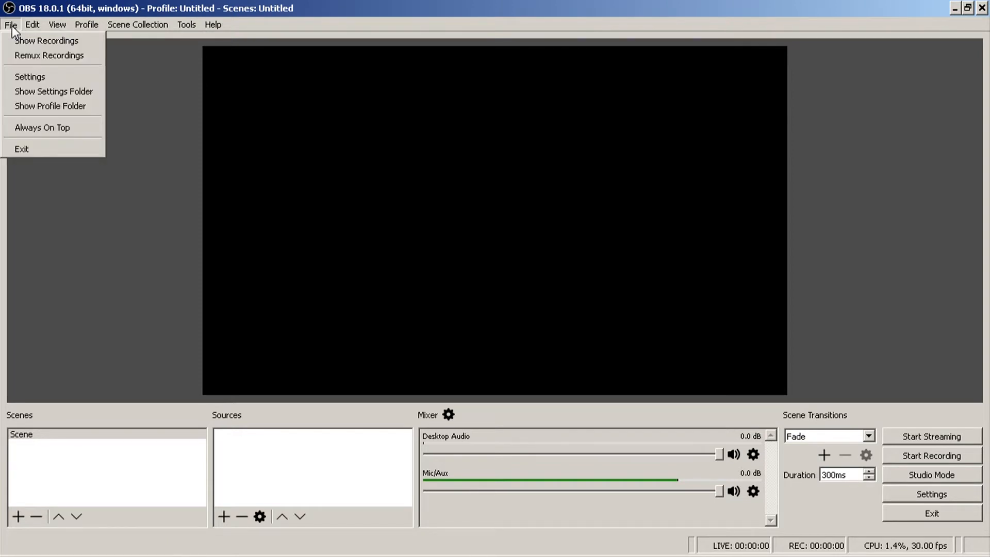
left_click(11, 25)
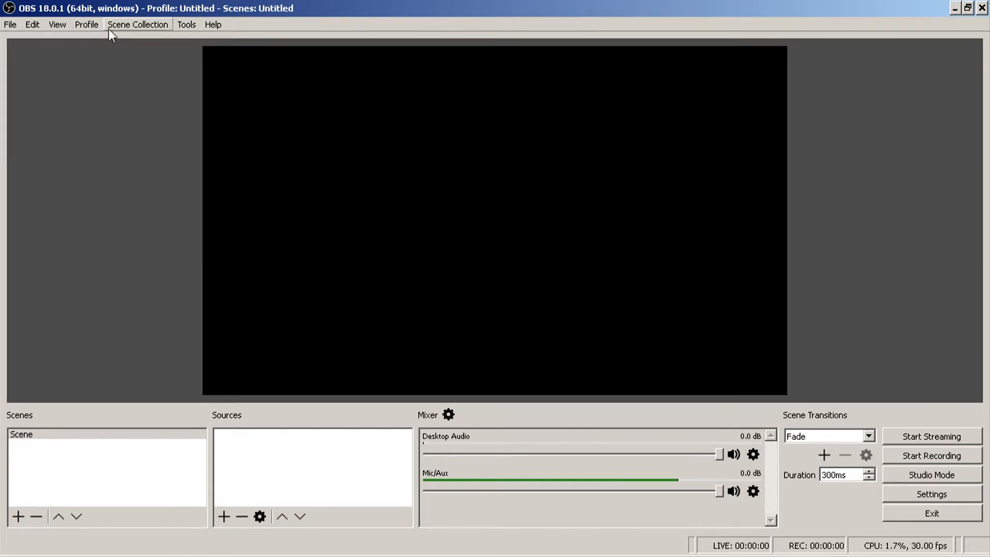
left_click(88, 24)
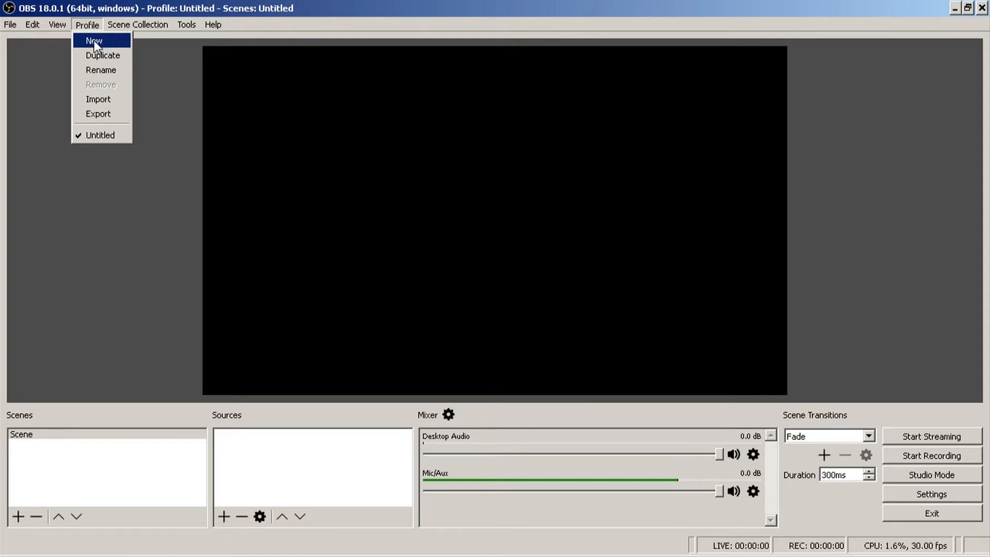
mouse_move(52, 30)
mouse_move(8, 28)
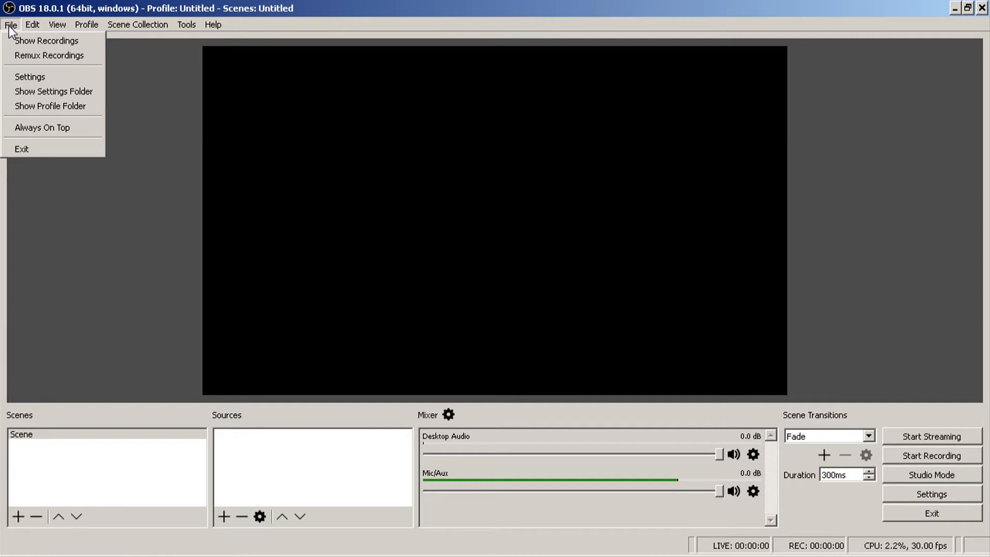
left_click(20, 76)
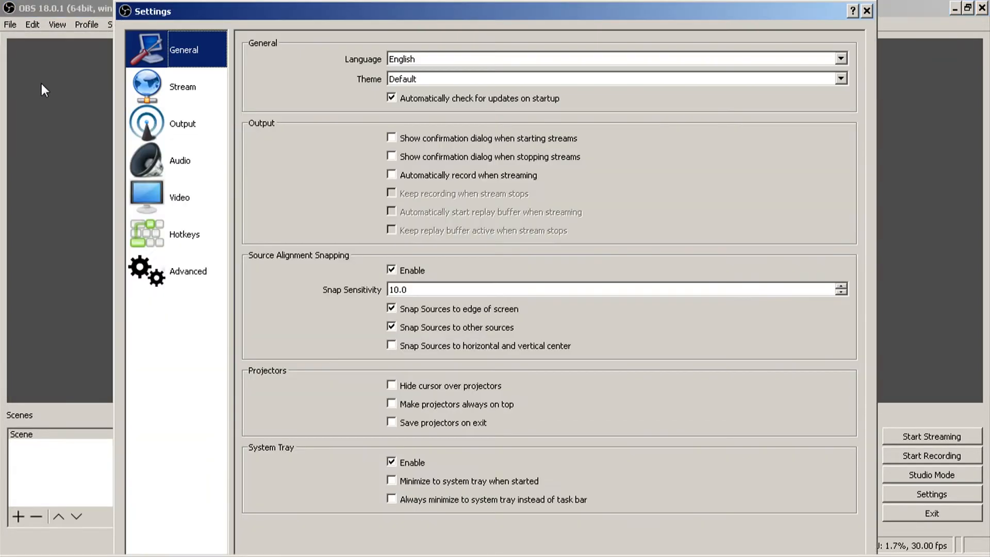
left_click(186, 96)
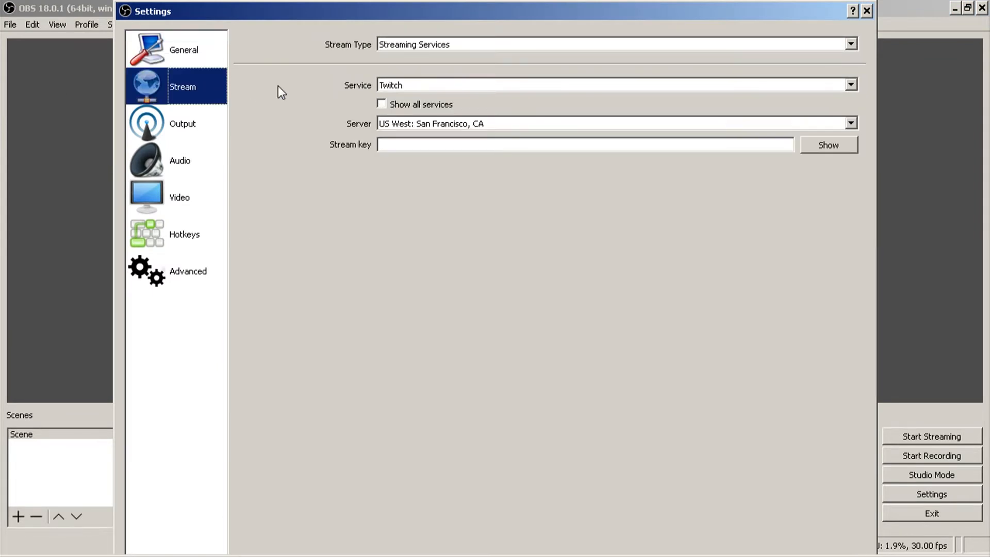
left_click(415, 84)
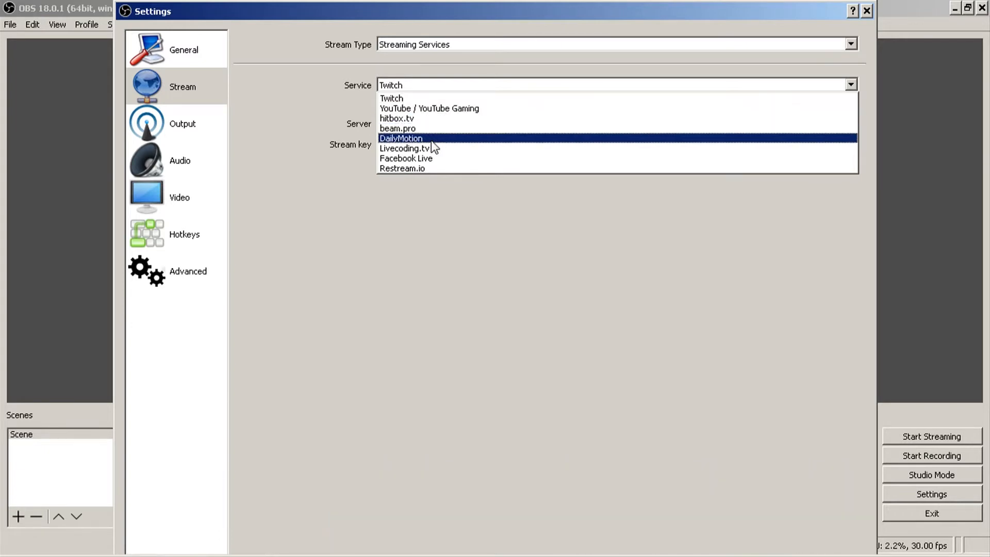
left_click(430, 110)
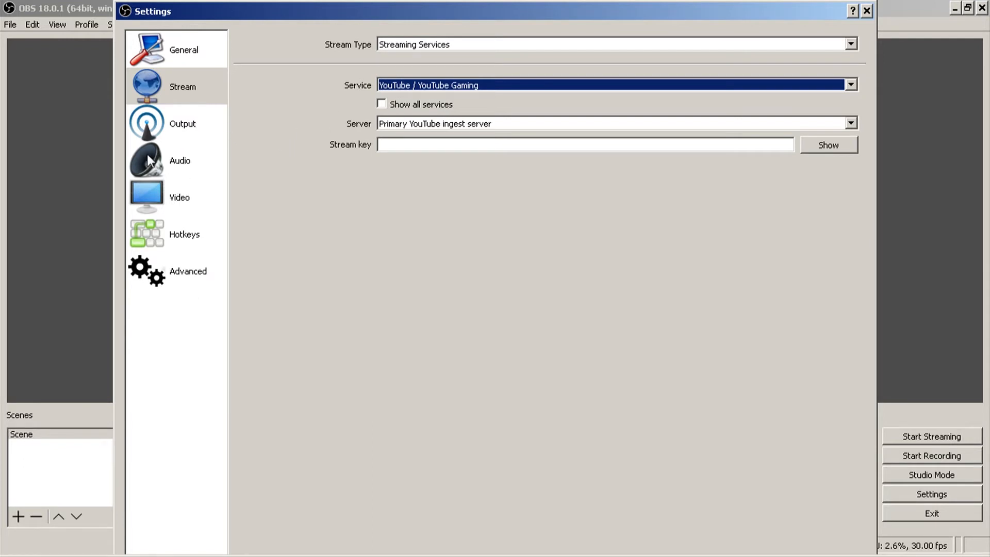
left_click(866, 11)
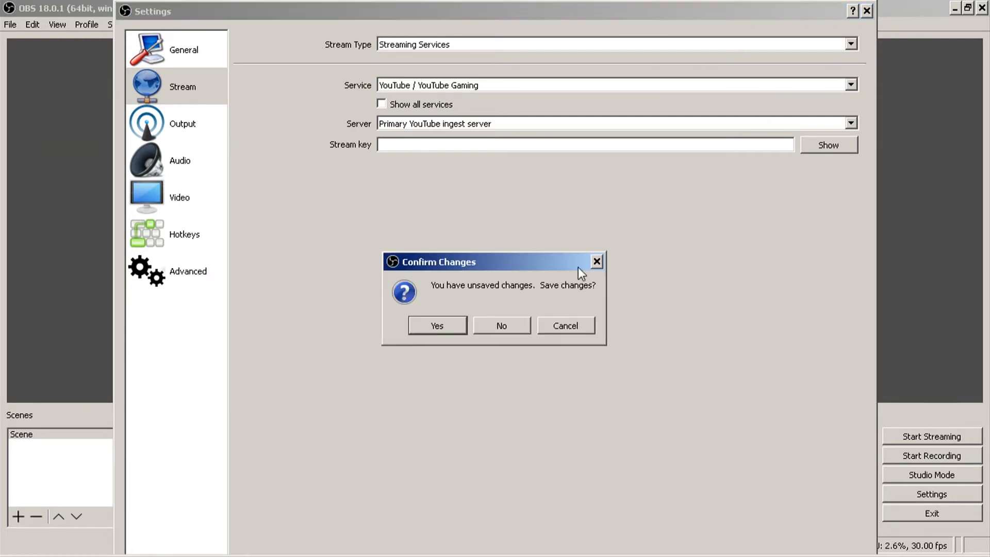
left_click(438, 325)
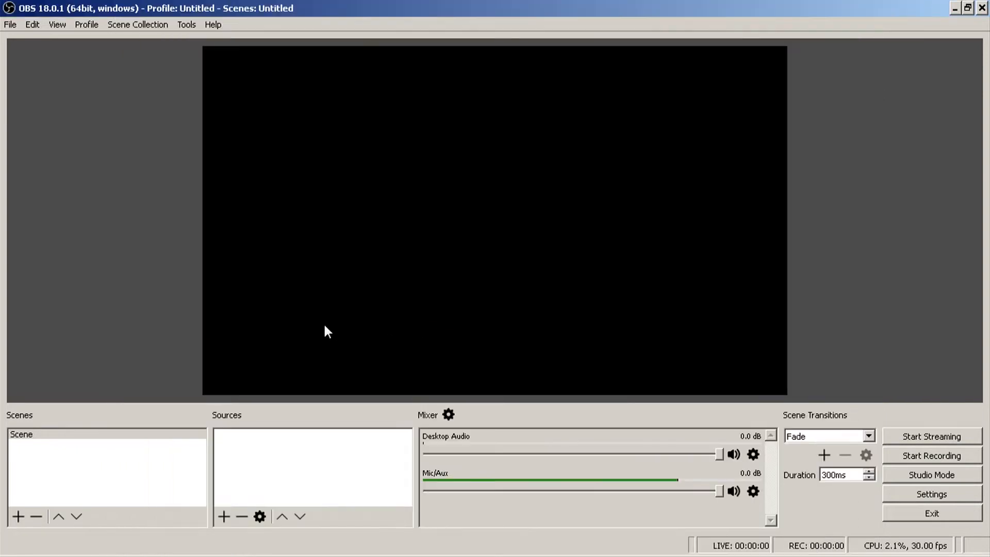
- Begin an Audio Input Capture source for the scene and choose the existing Mic/Aux as its source
left_click(113, 438)
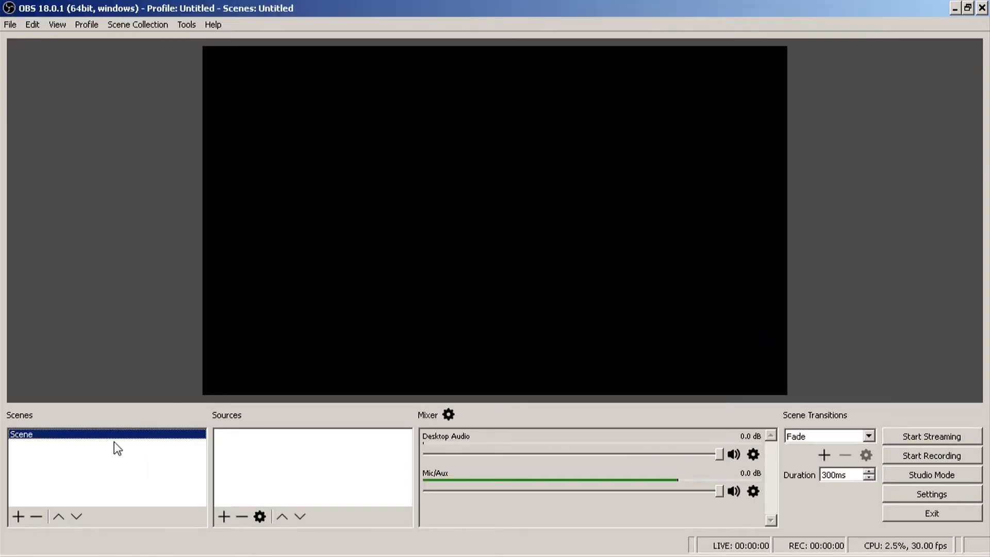
left_click(256, 450)
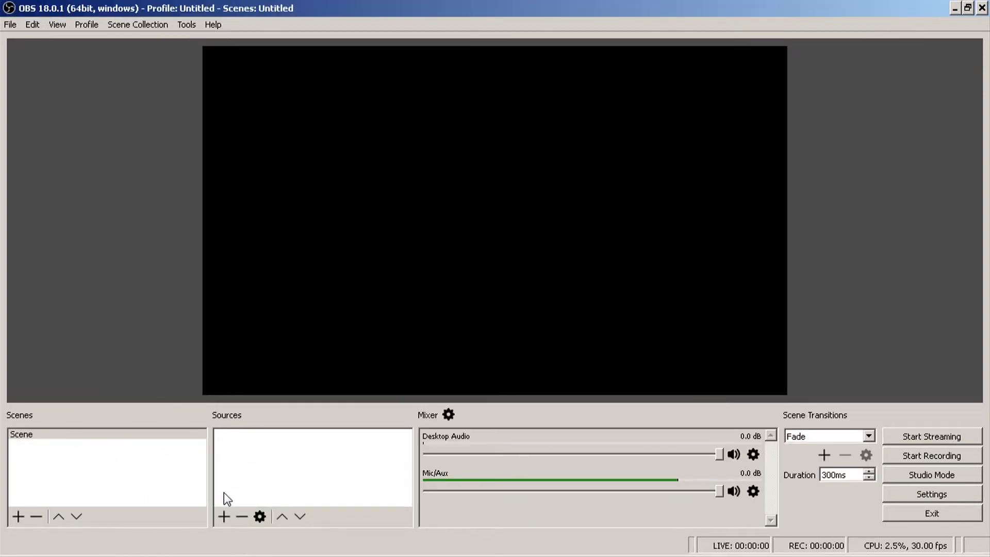
left_click(223, 516)
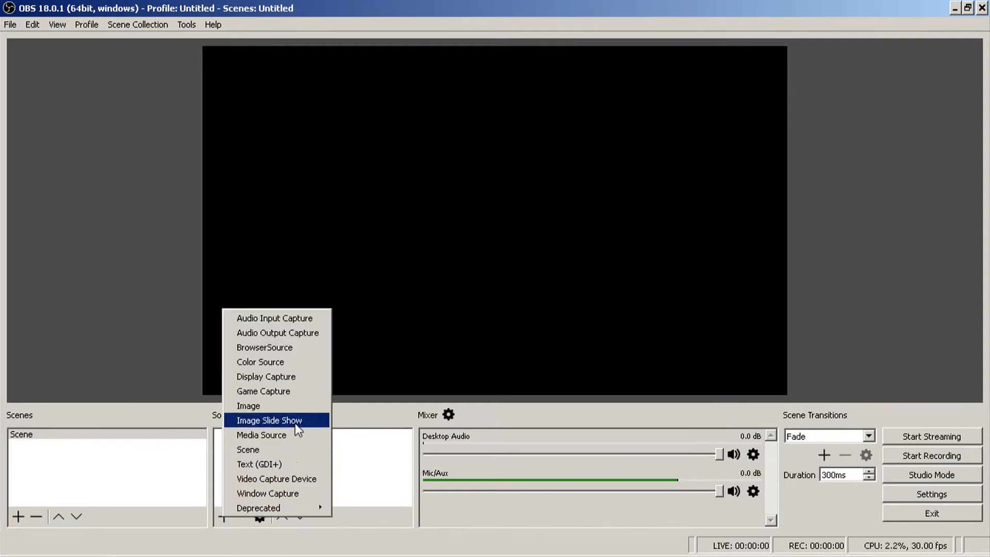
left_click(277, 317)
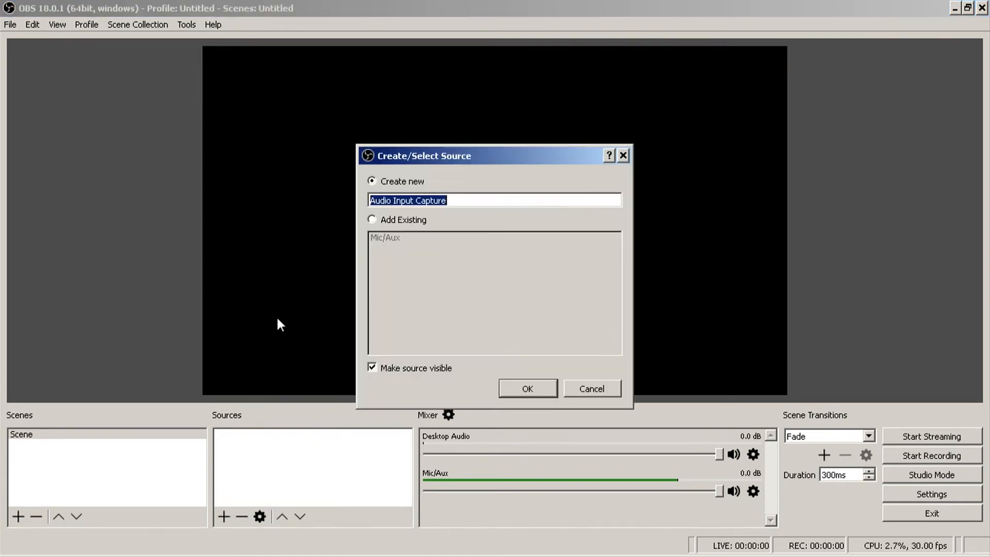
left_click(408, 220)
left_click(386, 238)
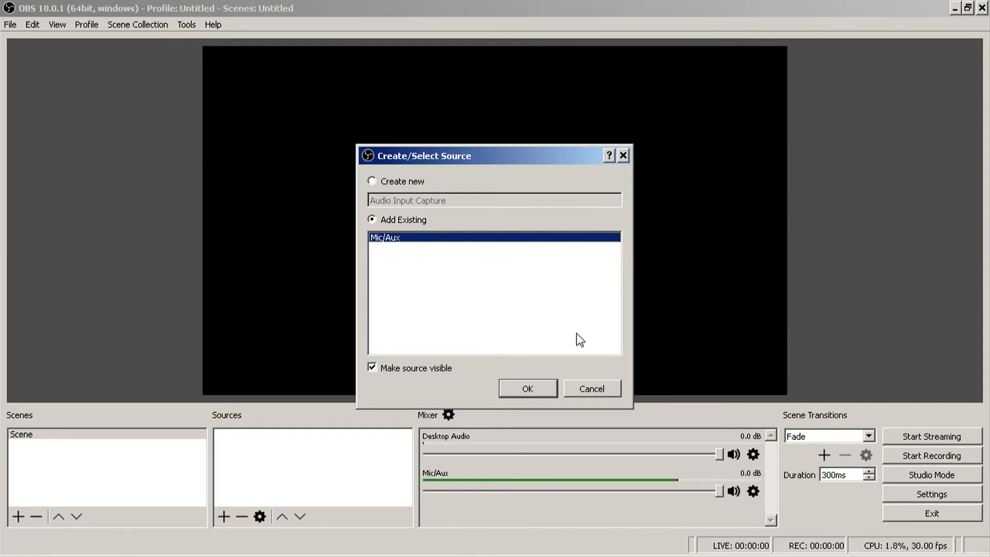
- Make the HD Webcam C615 microphone the default recording device in the Windows sound settings
left_click(866, 556)
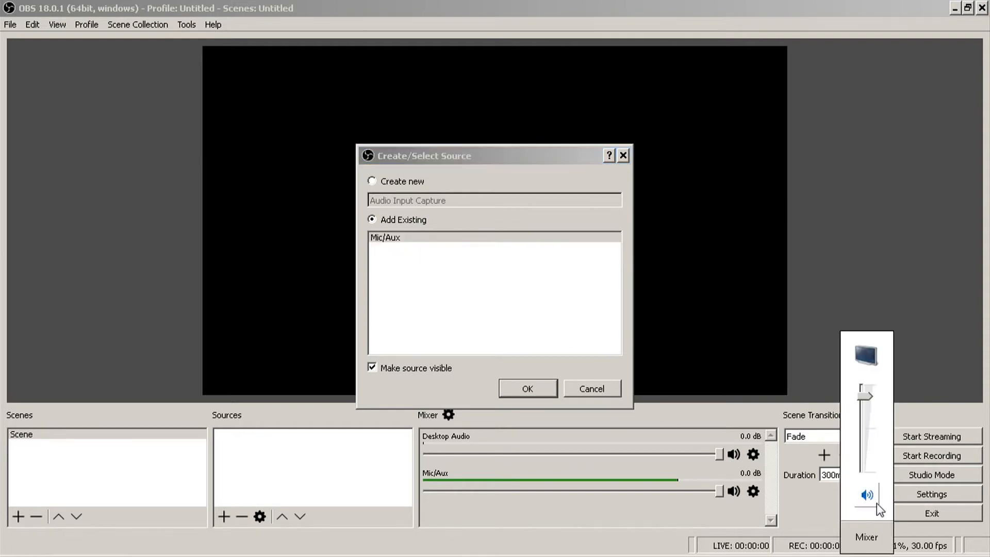
right_click(869, 556)
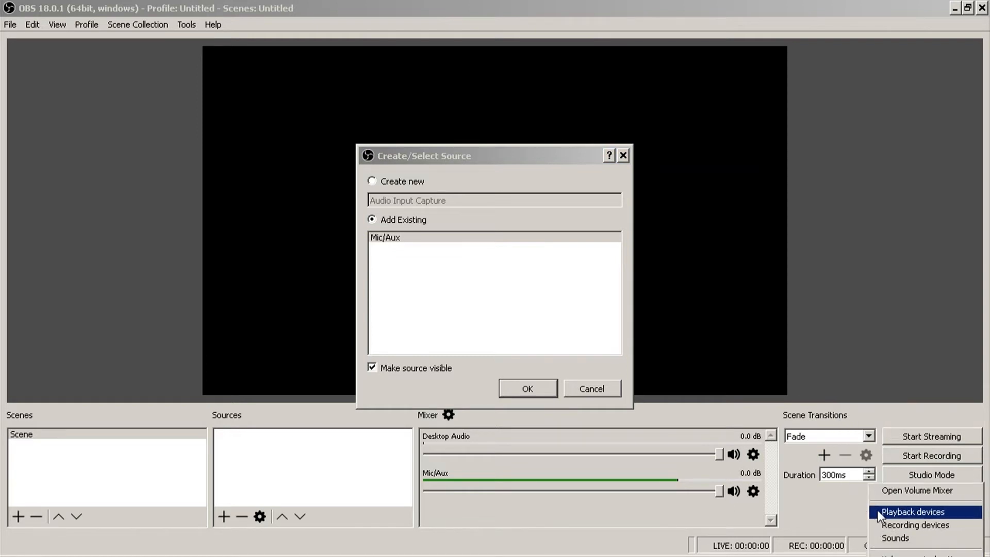
left_click(904, 527)
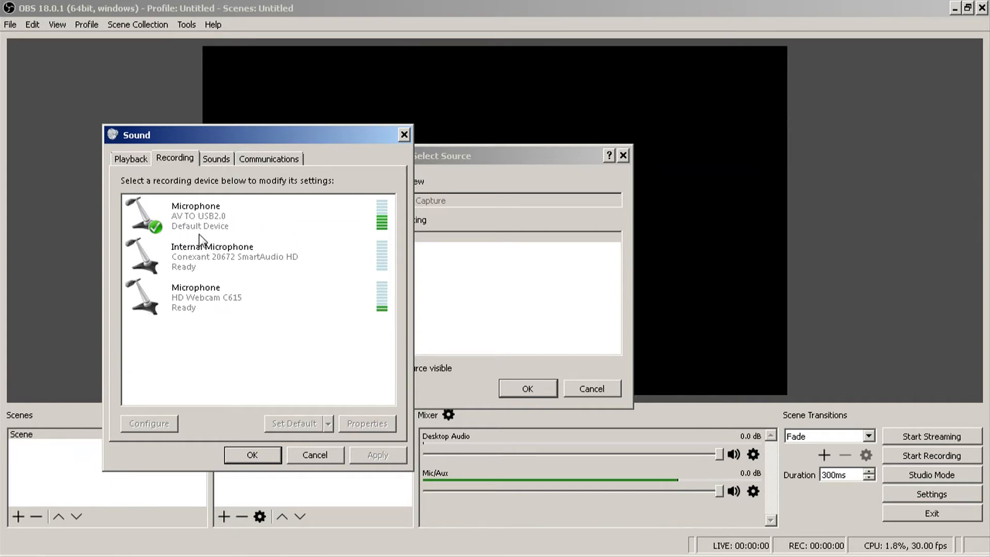
right_click(206, 304)
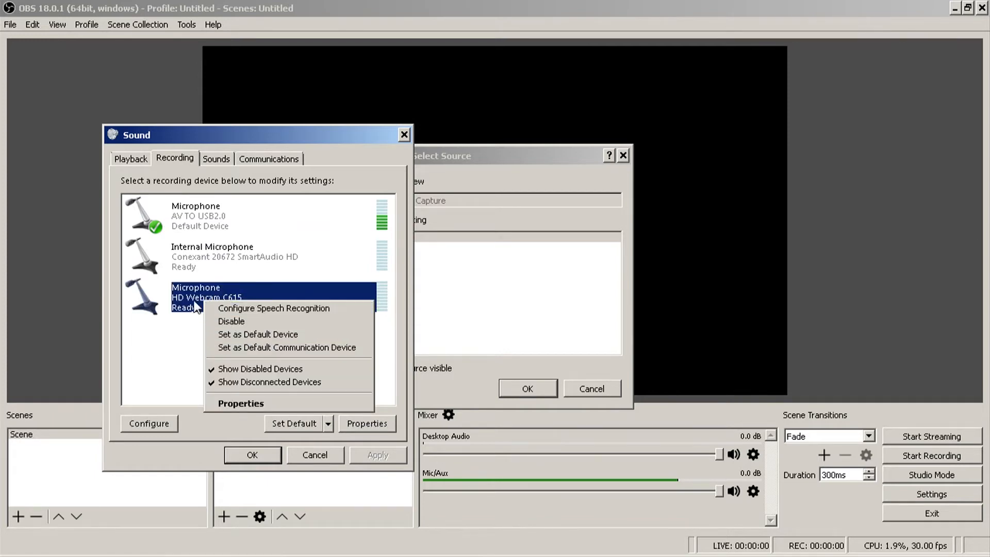
left_click(258, 333)
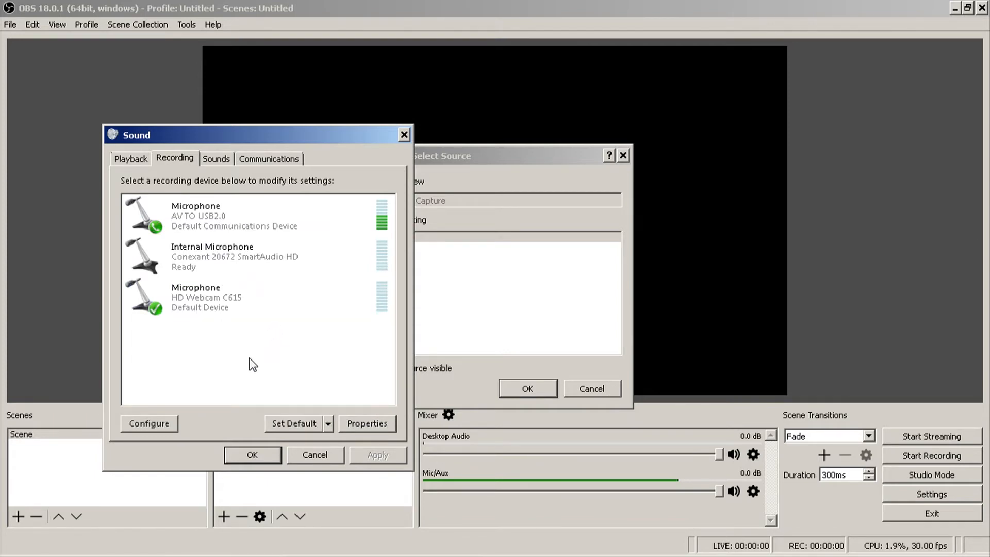
left_click(252, 454)
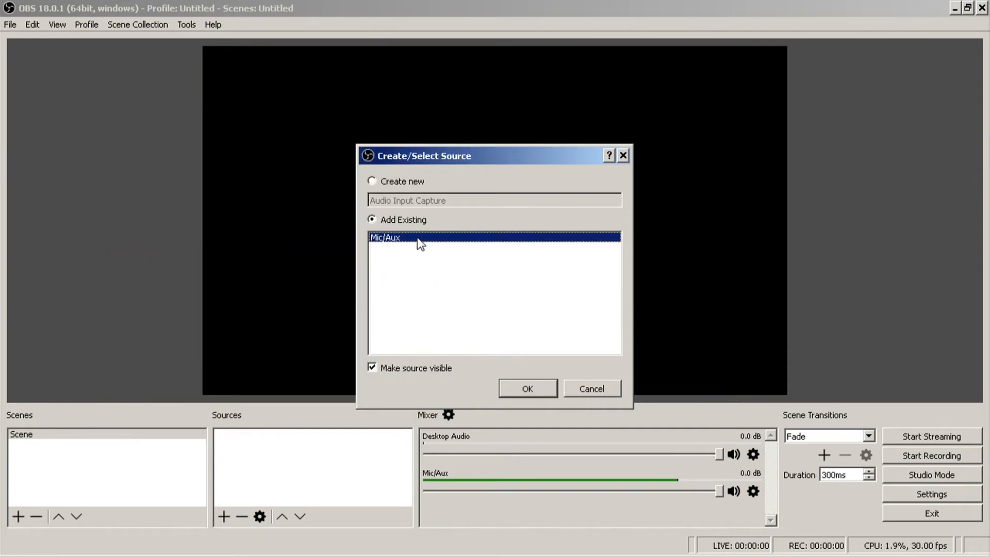
- Finish adding the Mic/Aux source and lower its mixer volume to about -27.4 dB
left_click(522, 390)
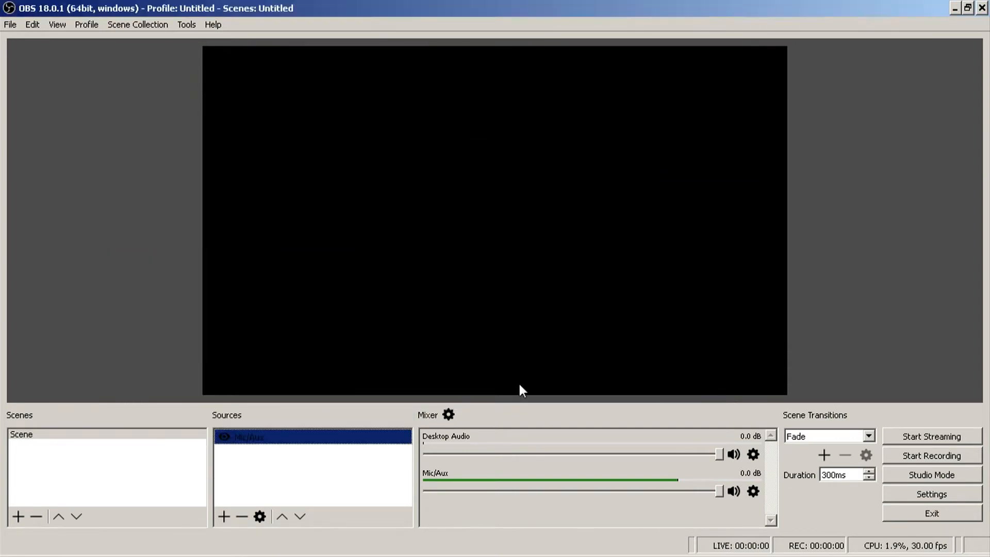
left_click(292, 484)
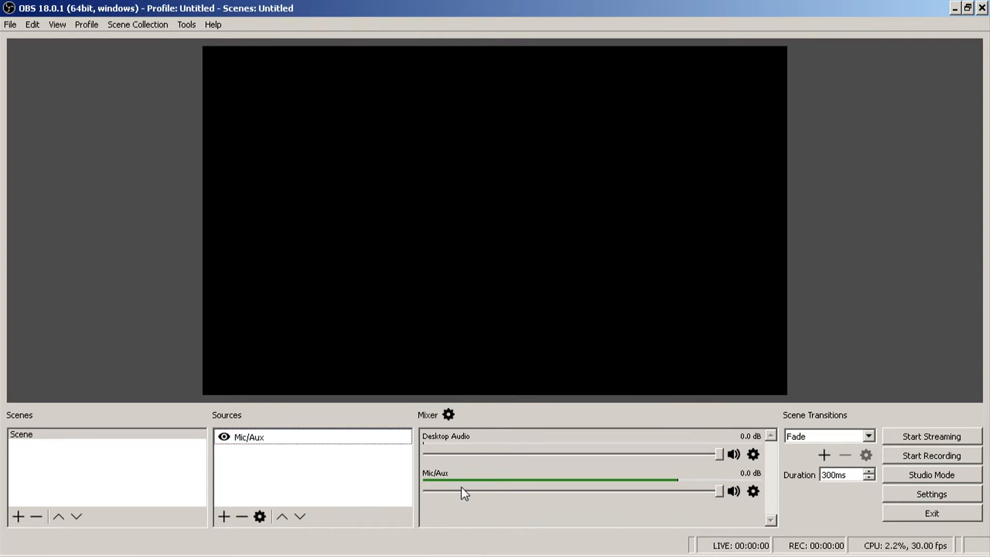
left_click_drag(715, 491, 535, 491)
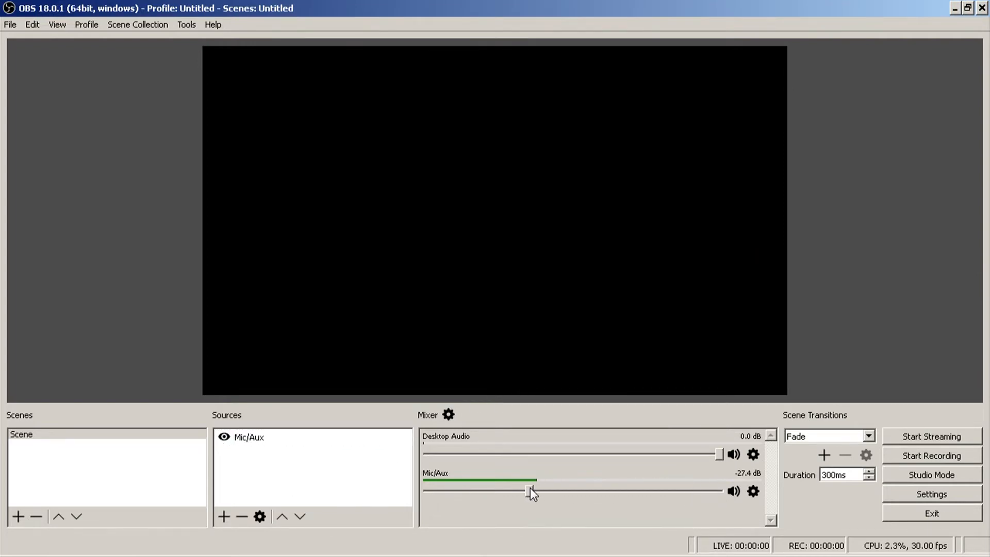
left_click(321, 480)
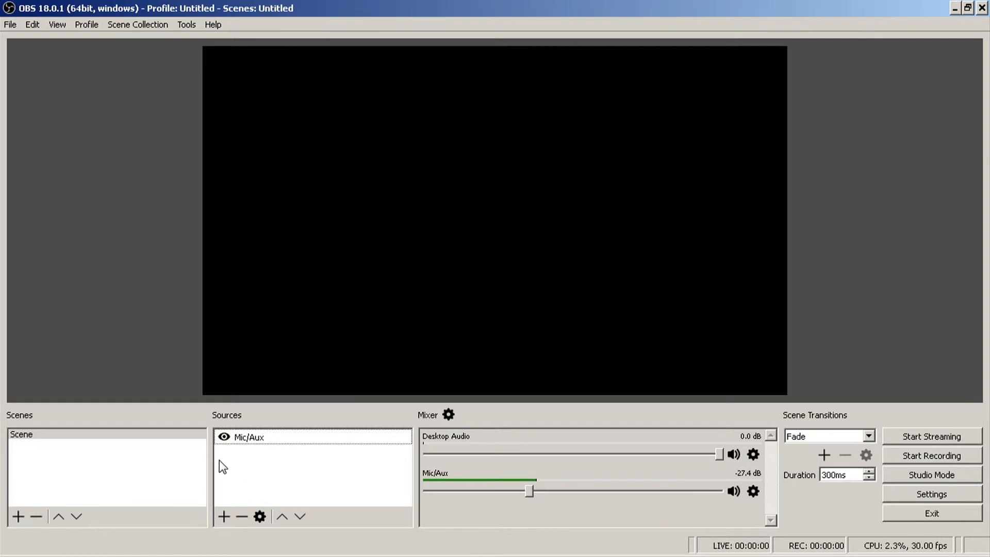
- Add a new Video Capture Device source named Webcam to the scene, using the HD Webcam C615 device
left_click(222, 515)
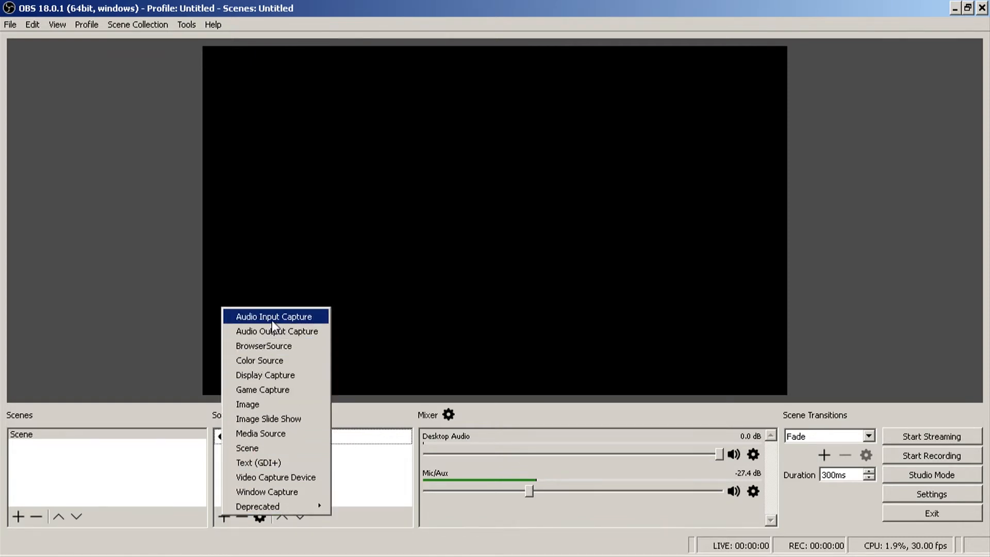
left_click(265, 474)
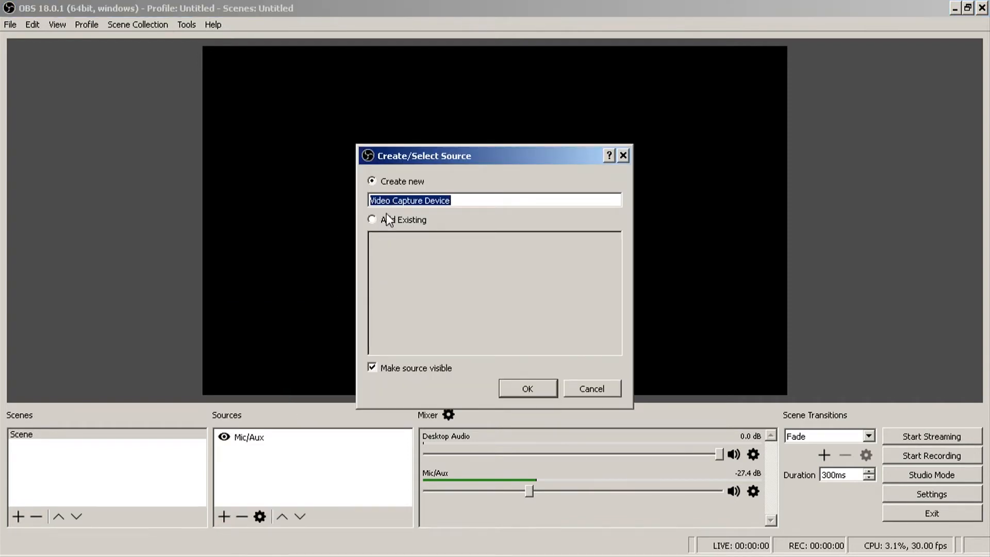
type("Webcam")
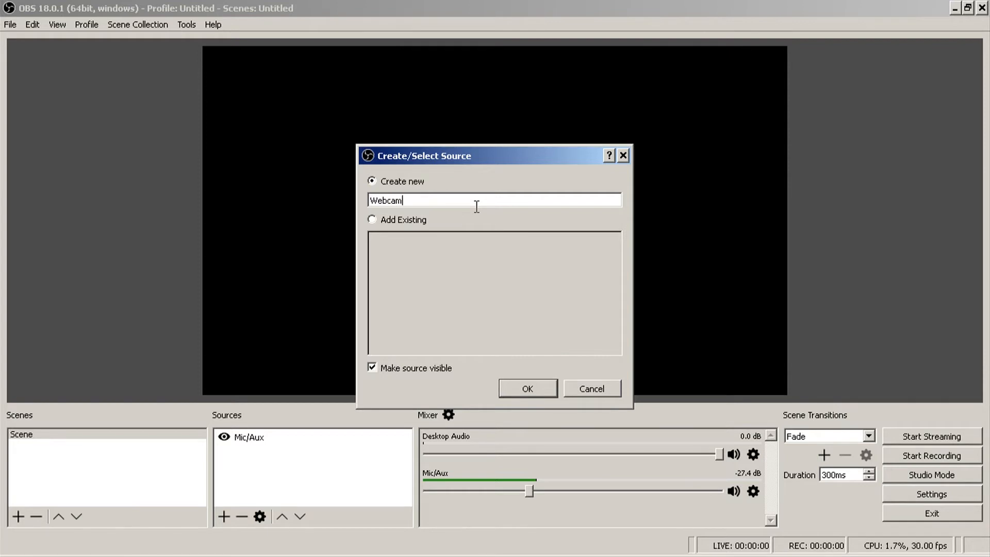
key("Return")
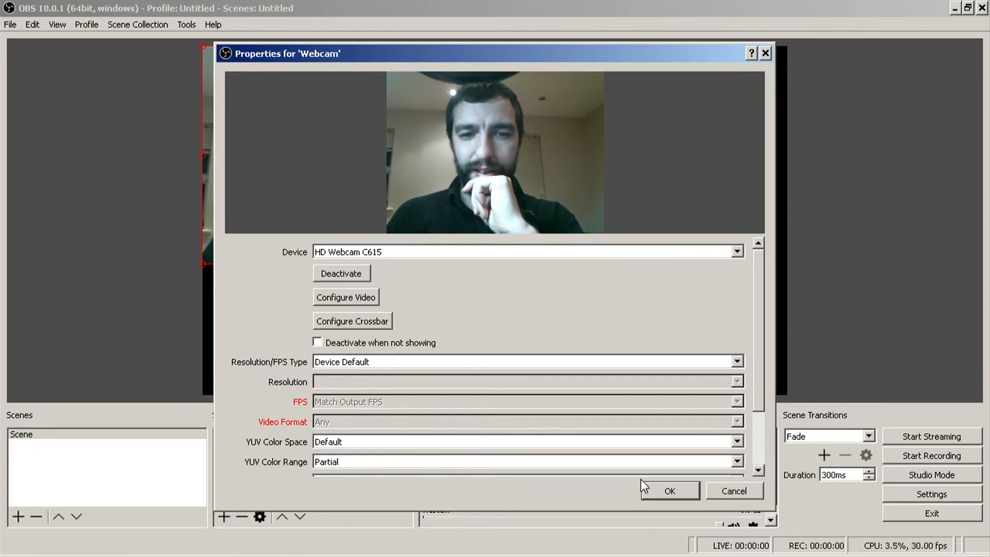
left_click(666, 493)
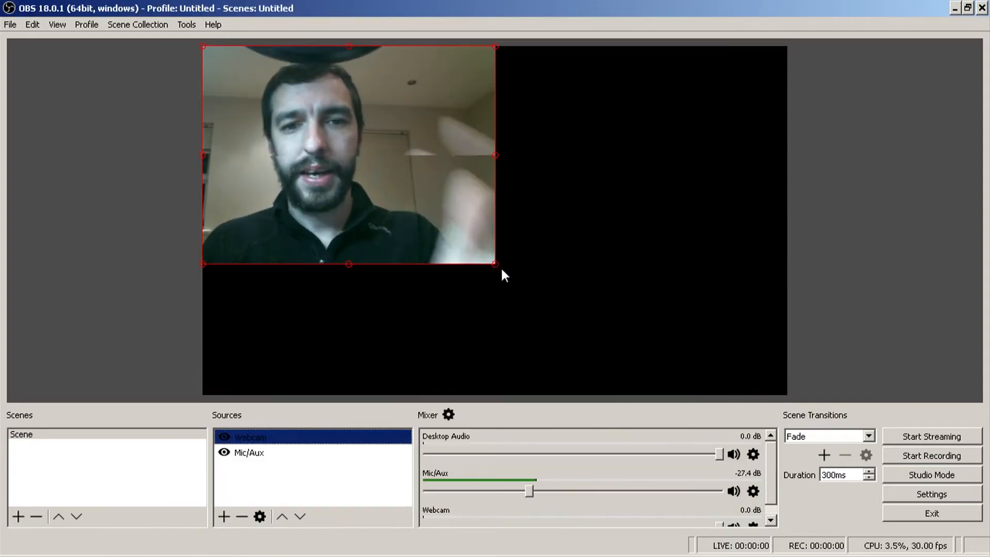
- Enlarge the webcam picture to the full canvas width and shift it upward so it covers the whole canvas
left_click_drag(538, 279, 782, 367)
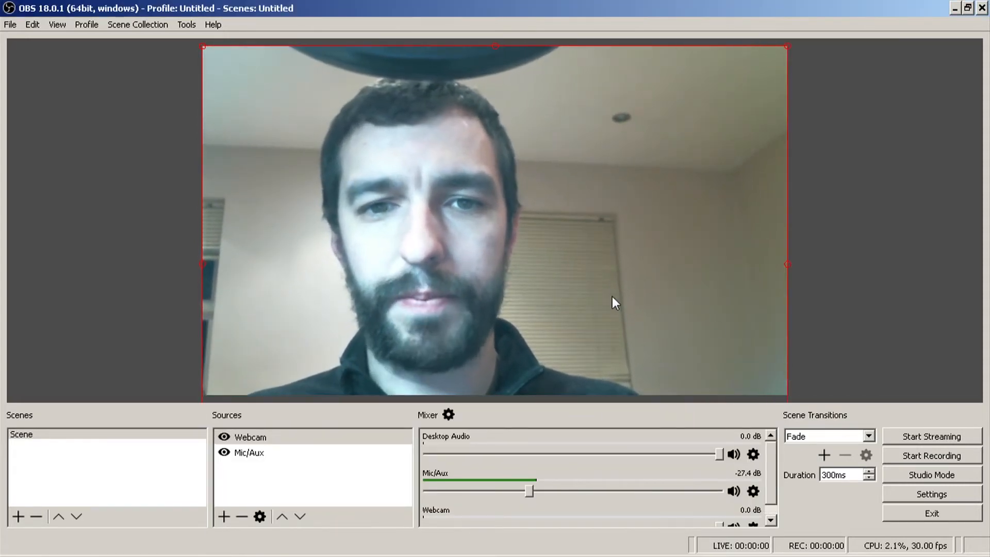
left_click_drag(612, 290, 614, 258)
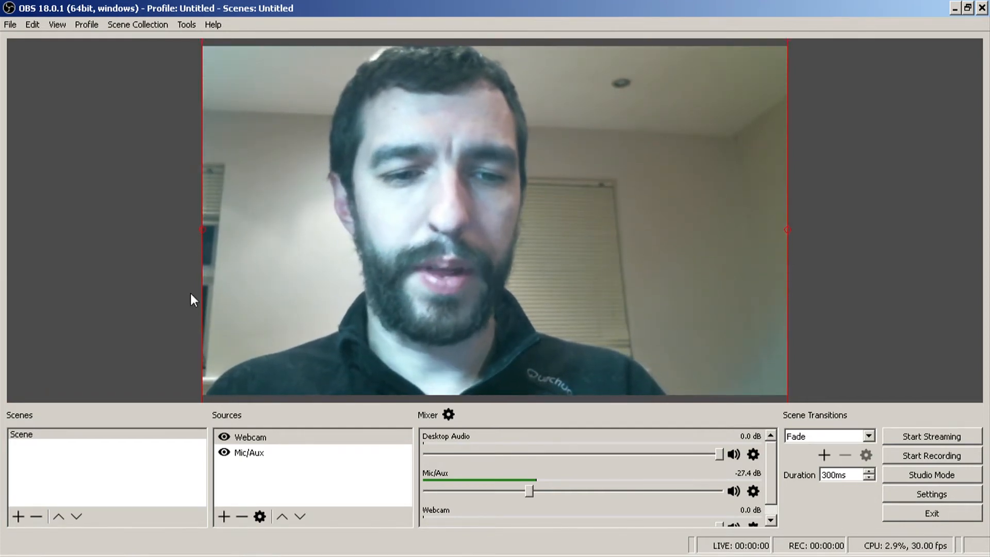
left_click(233, 472)
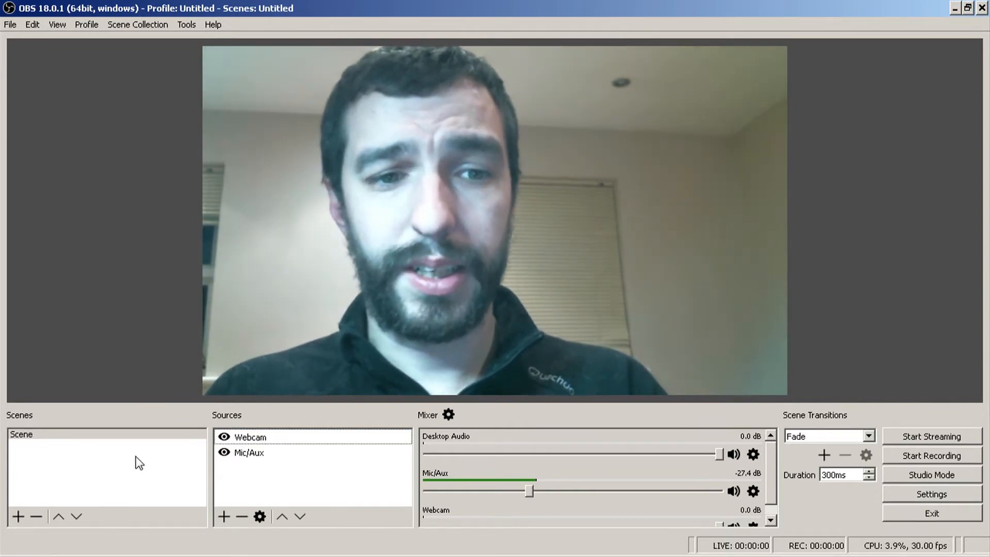
- Add a second scene with the name Scene 2
left_click(87, 456)
right_click(87, 456)
left_click(18, 516)
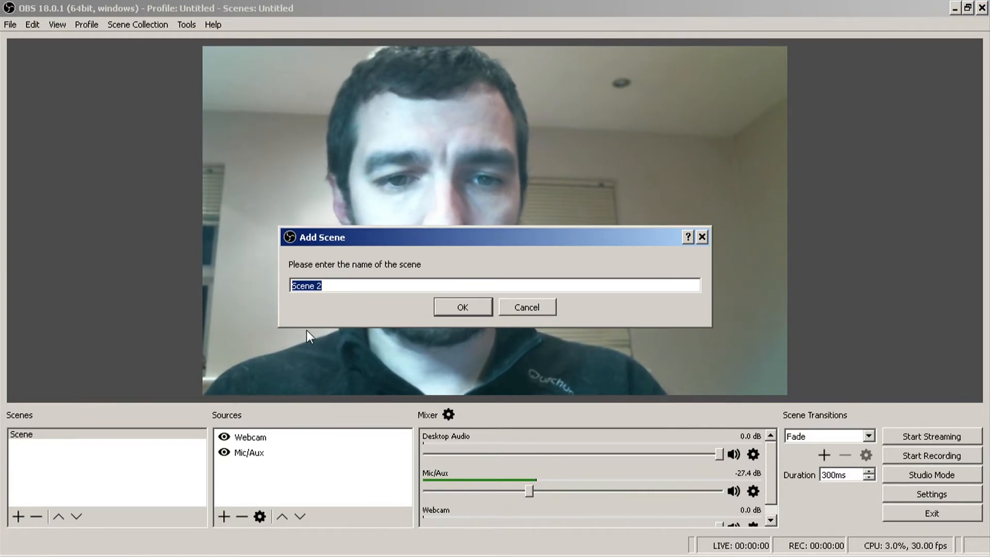
left_click(462, 308)
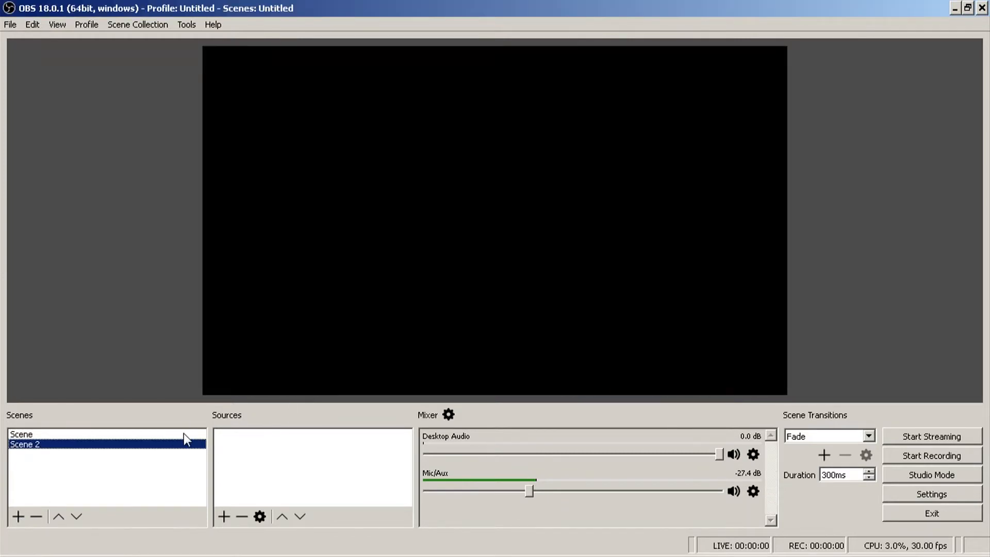
- Add the existing Mic/Aux source to Scene 2 as its Audio Input Capture
left_click(259, 460)
left_click(224, 516)
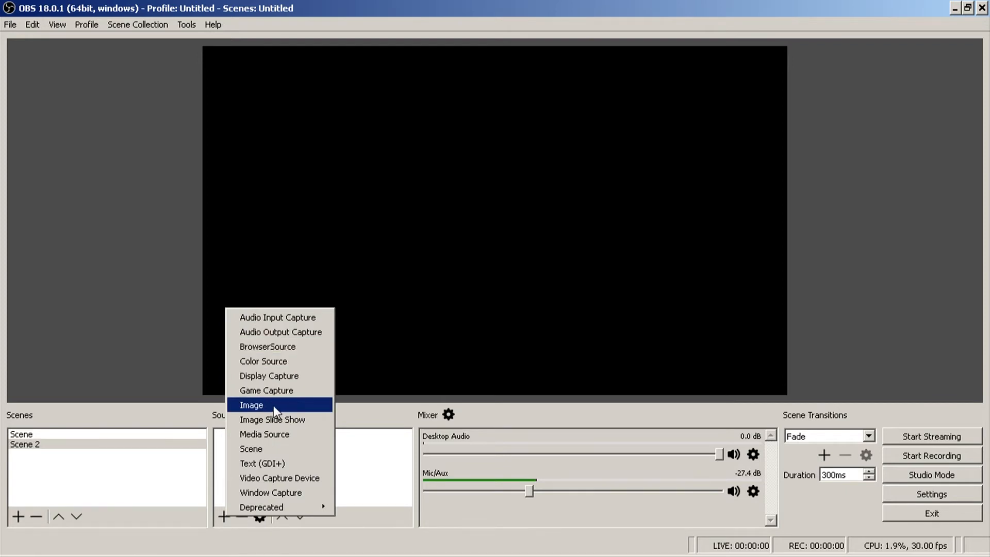
left_click(281, 317)
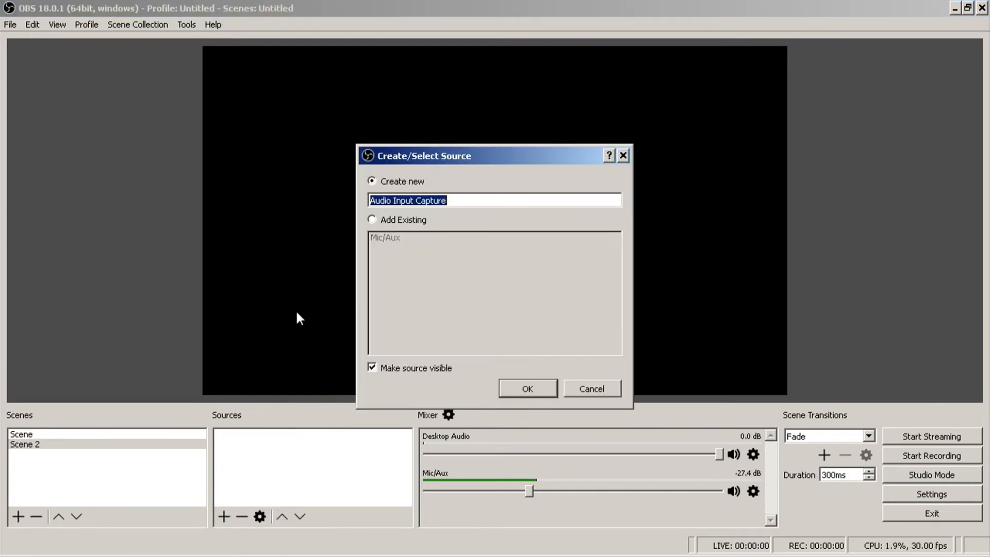
left_click(406, 221)
left_click(393, 237)
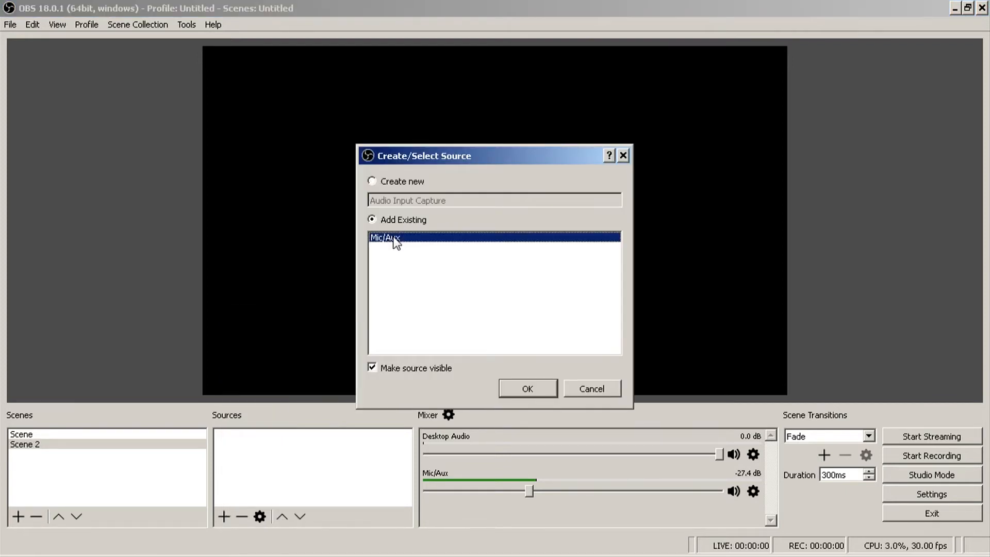
left_click(540, 388)
left_click(261, 481)
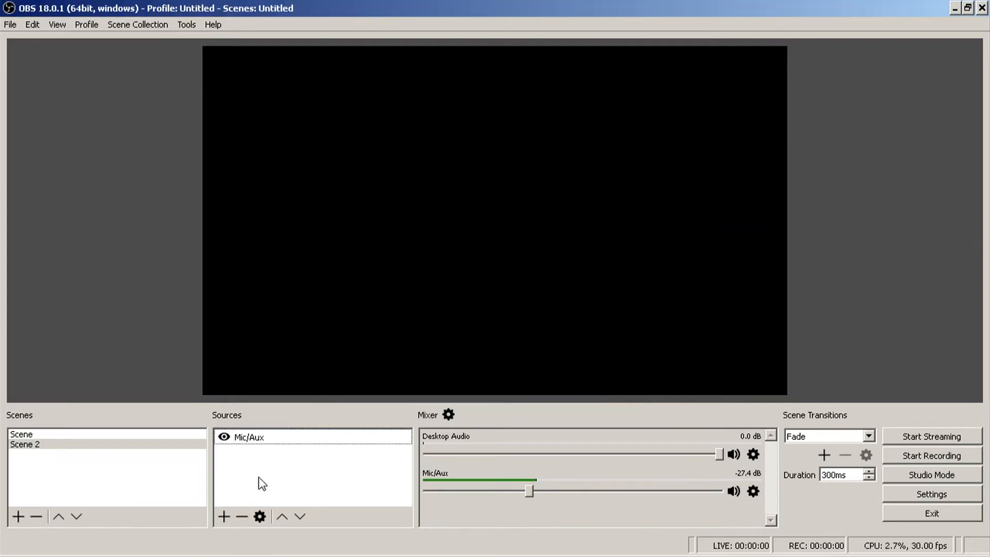
- Add the existing Webcam source to Scene 2 as a Video Capture Device
left_click(221, 515)
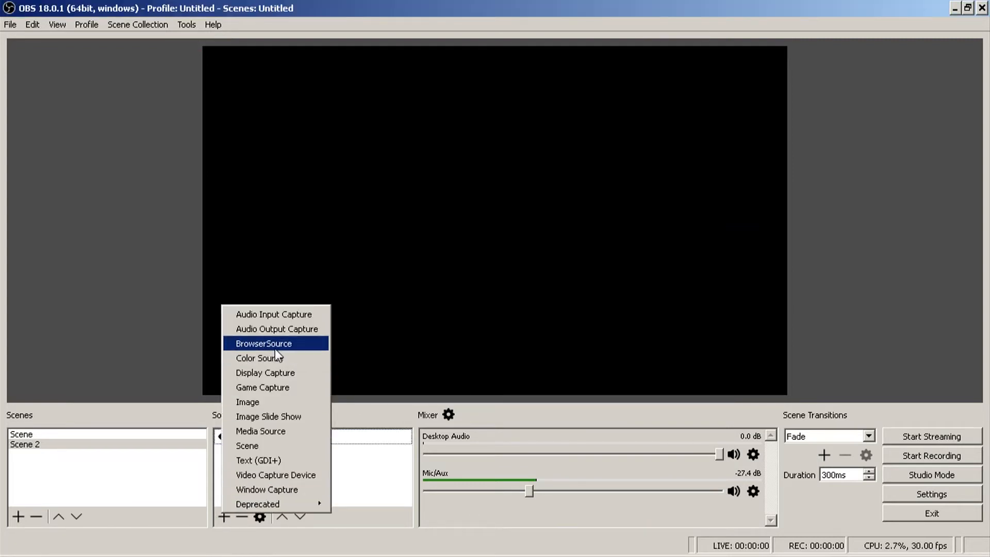
left_click(278, 473)
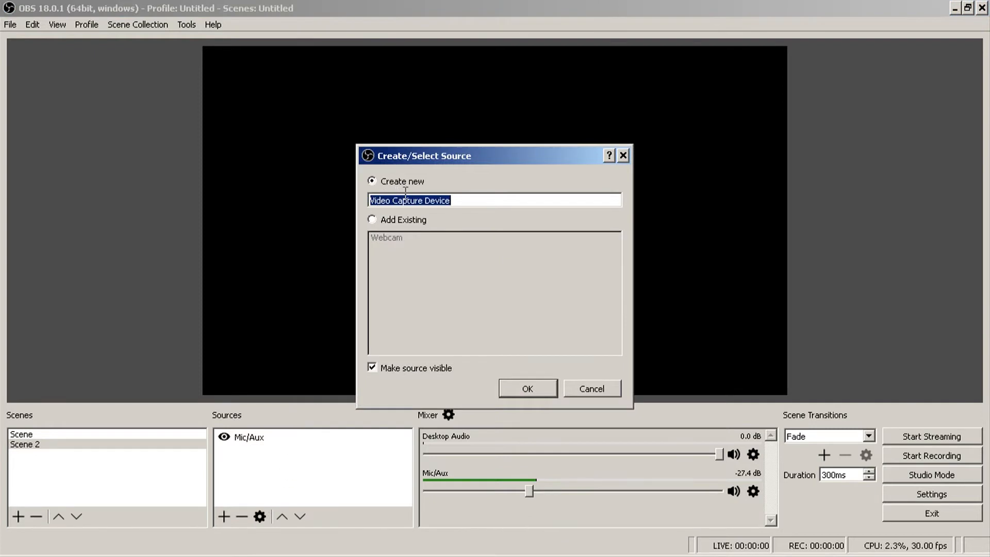
type("W")
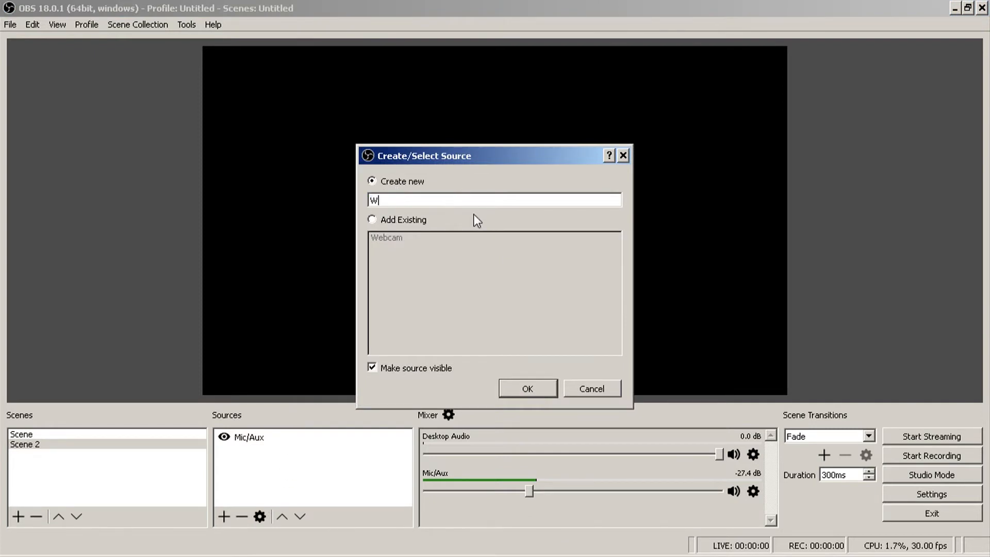
left_click(401, 222)
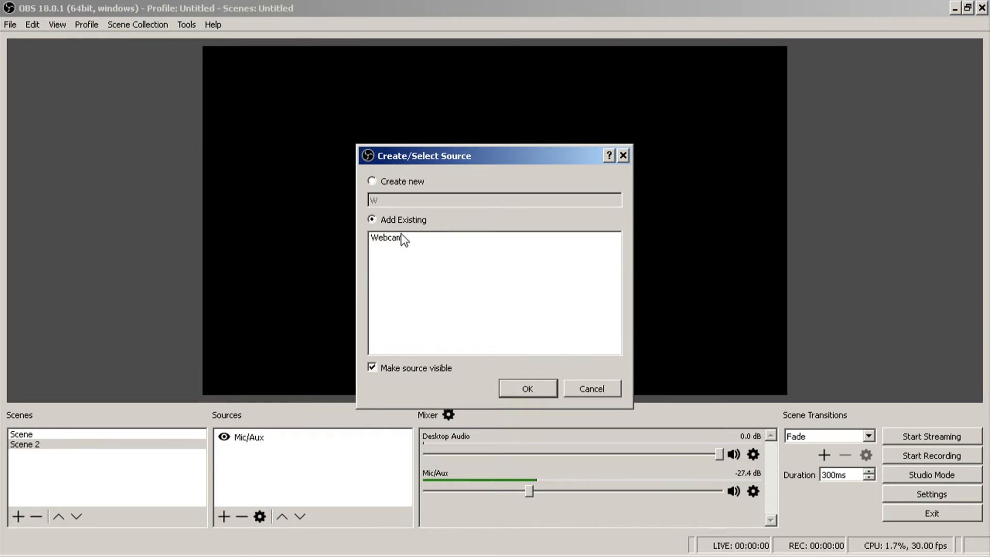
left_click(398, 240)
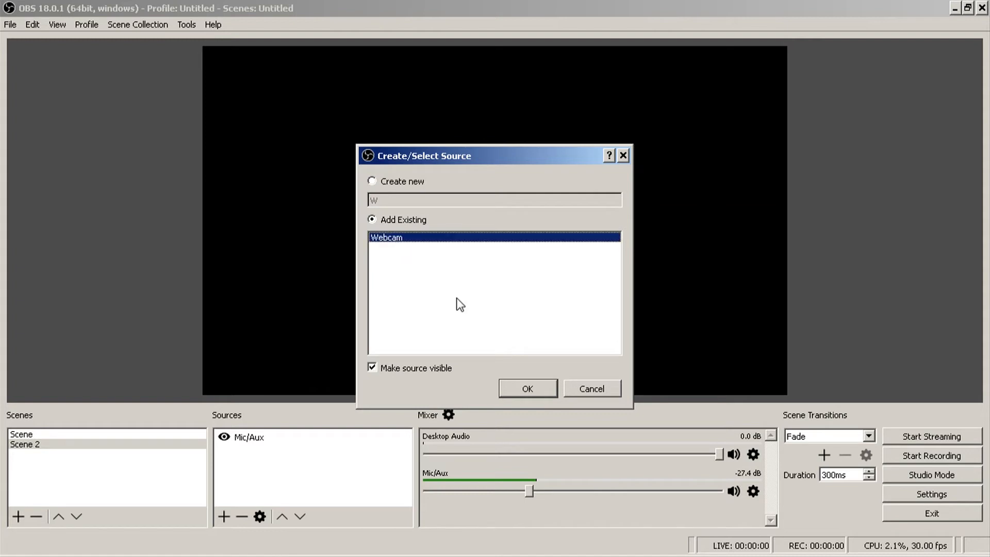
left_click(522, 388)
- Scale the webcam picture in Scene 2 to the canvas width and move it up to fill the canvas
left_click_drag(493, 260, 793, 421)
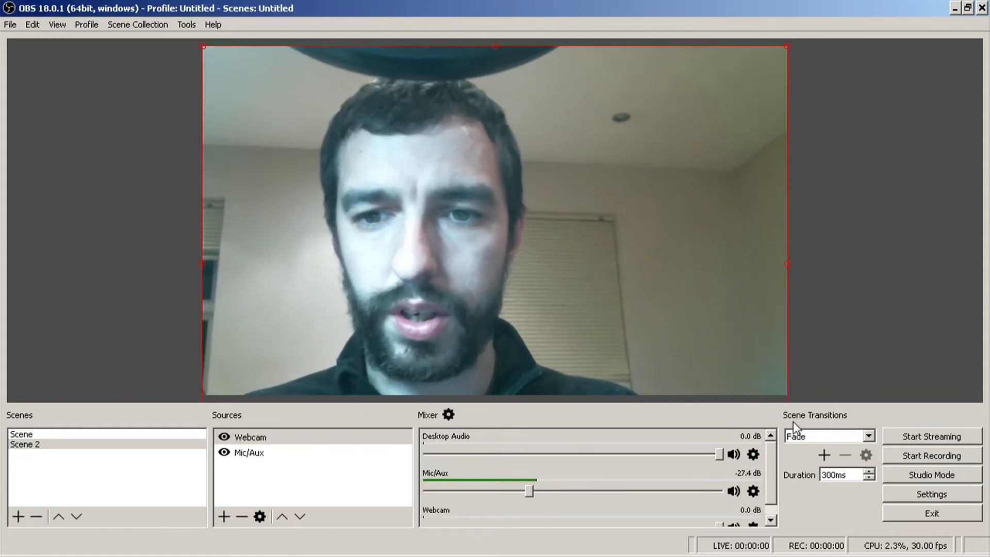
left_click_drag(735, 346, 736, 311)
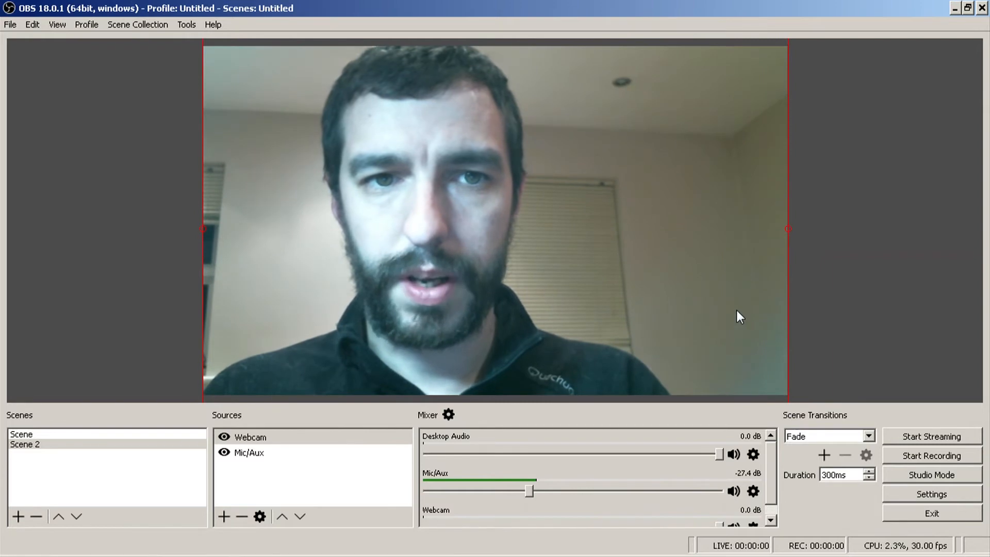
left_click(166, 310)
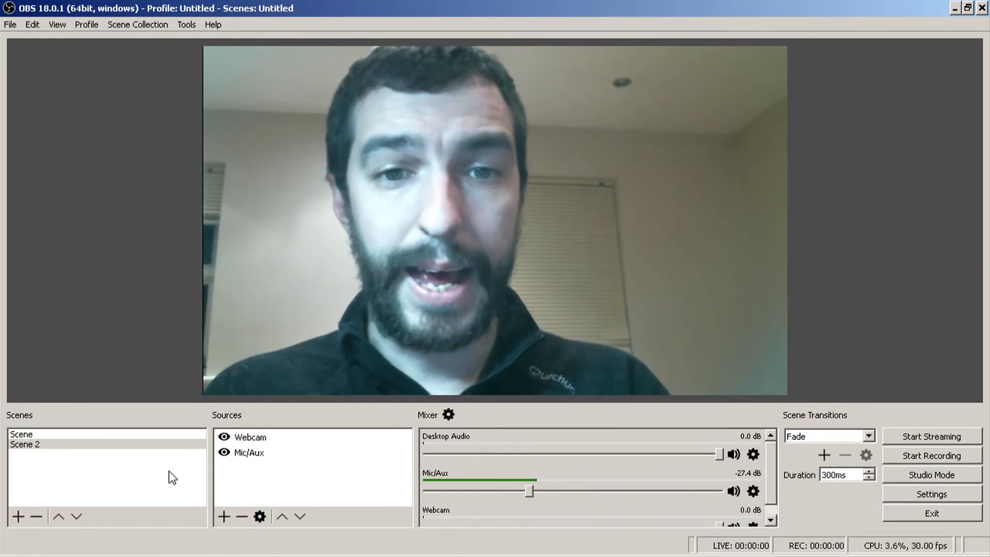
- Add a new Video Capture Device source named FPV feed to Scene 2, with AV TO USB2.0 as its device
right_click(248, 487)
mouse_move(268, 488)
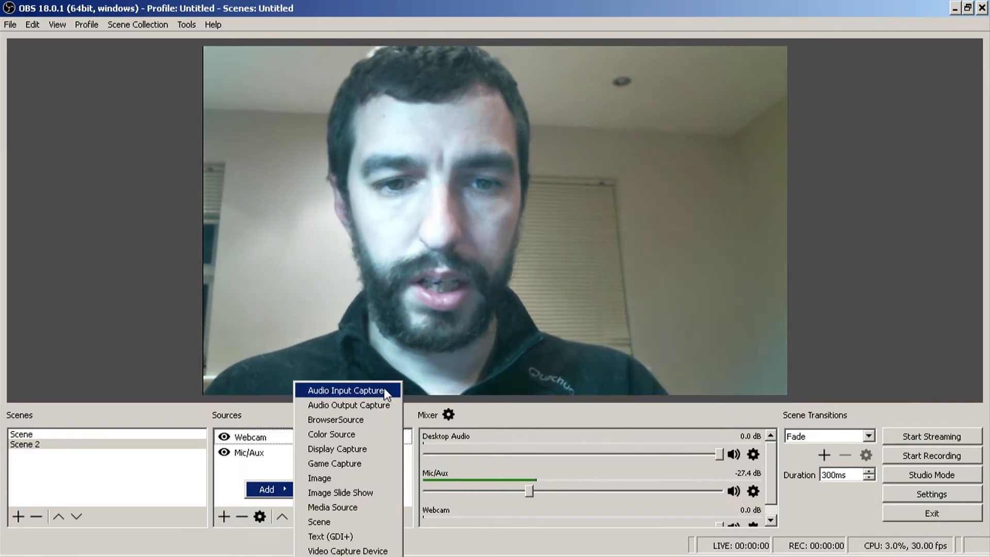
left_click(361, 550)
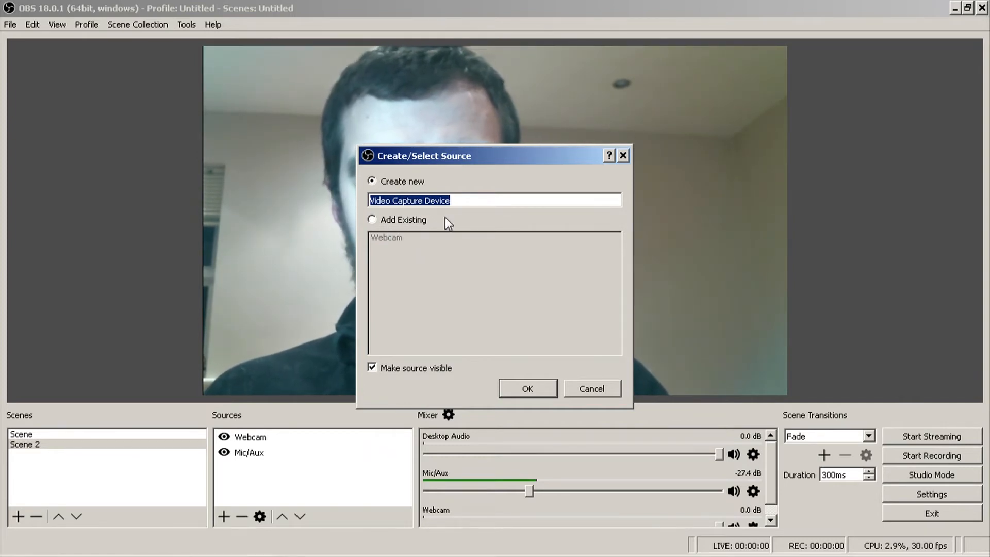
type("FPV feed")
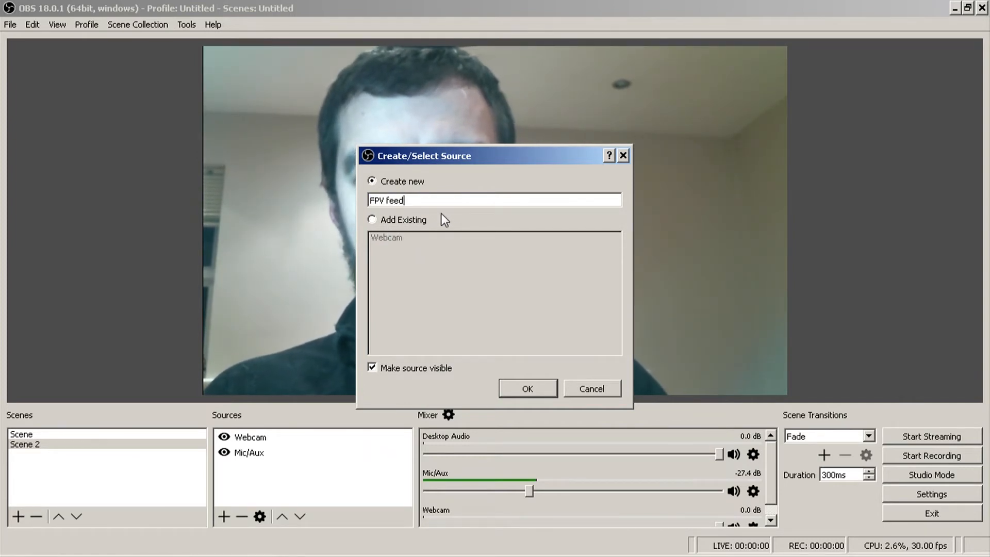
left_click(524, 388)
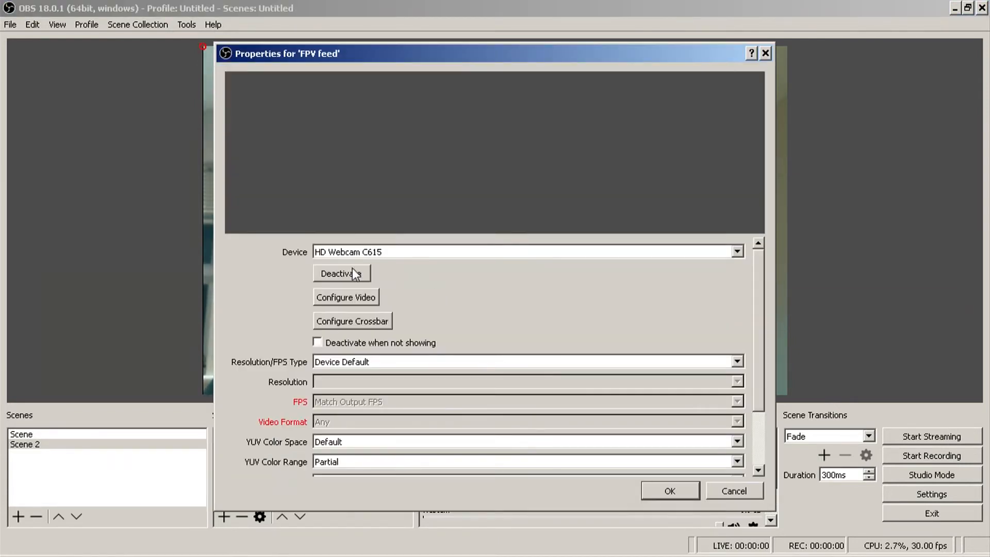
left_click(406, 251)
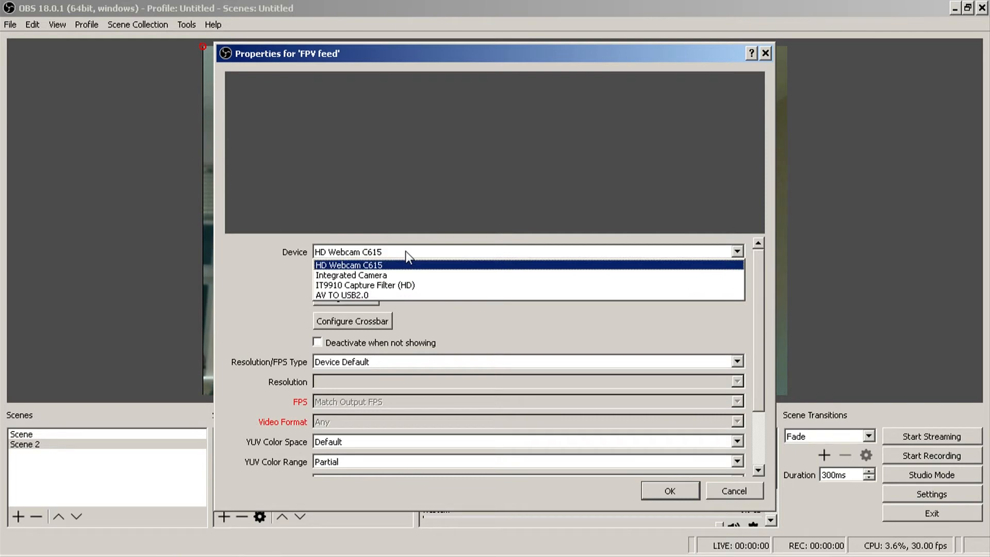
left_click(346, 294)
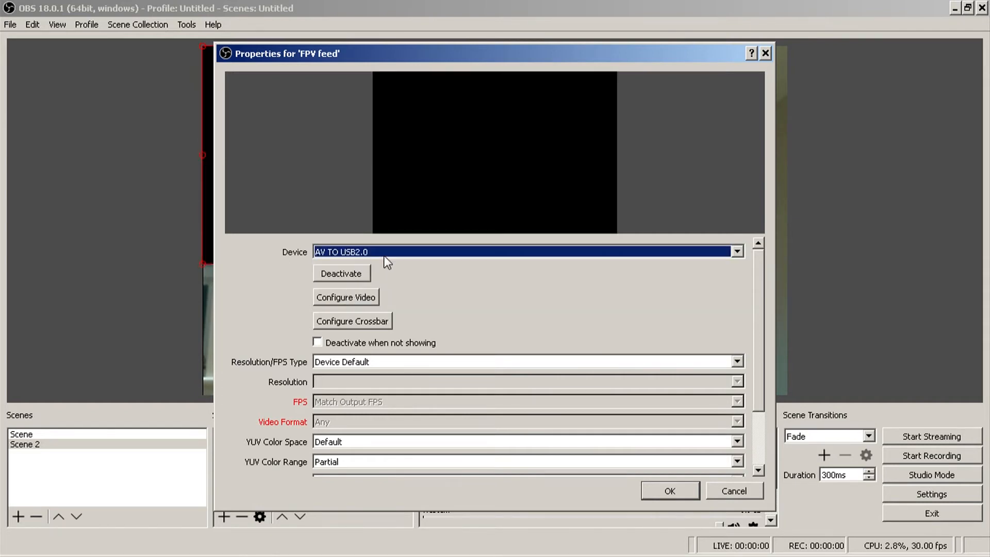
left_click(669, 498)
- Shrink the FPV feed and place it over the lower-right part of the webcam picture, and check switching between Scene and Scene 2
left_click_drag(530, 265, 420, 190)
left_click_drag(352, 137, 692, 316)
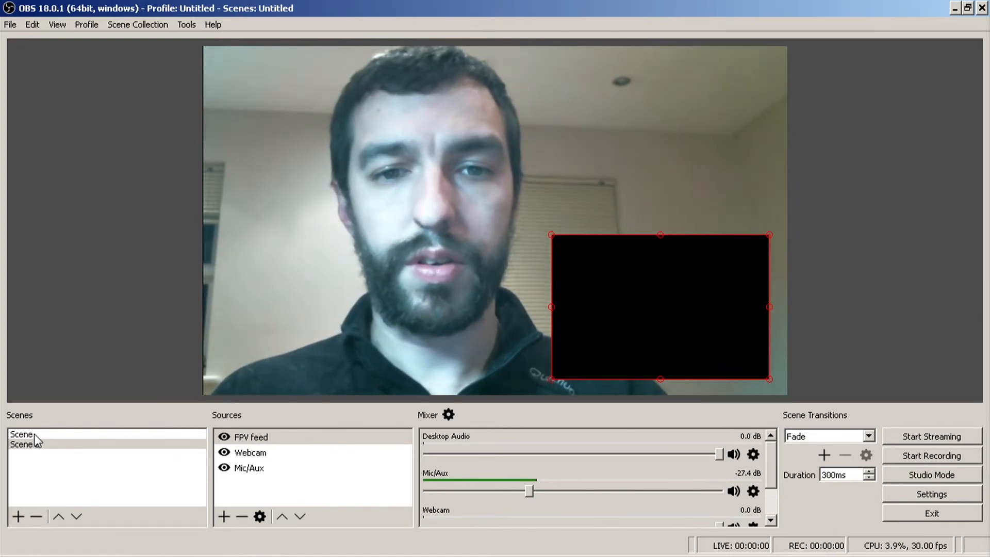
left_click(34, 434)
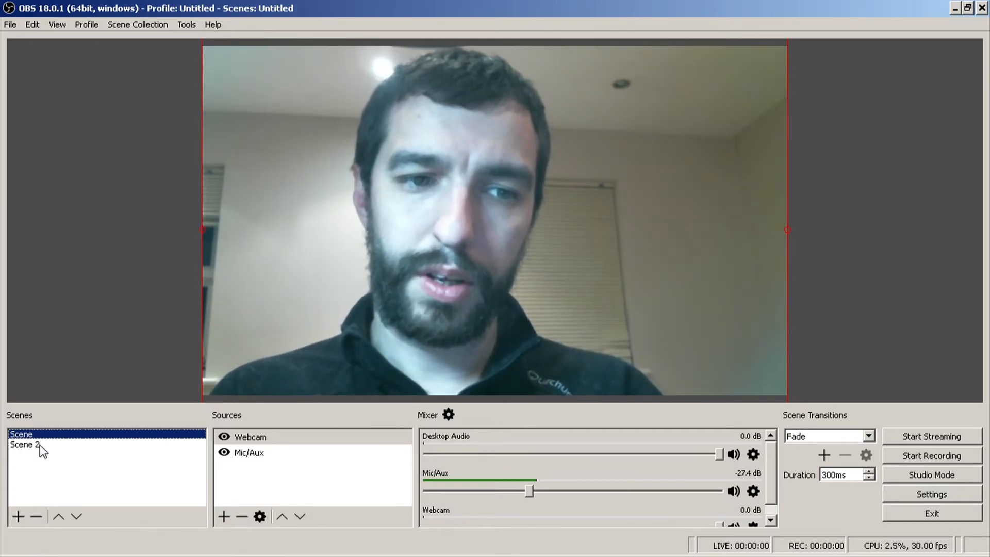
left_click(39, 444)
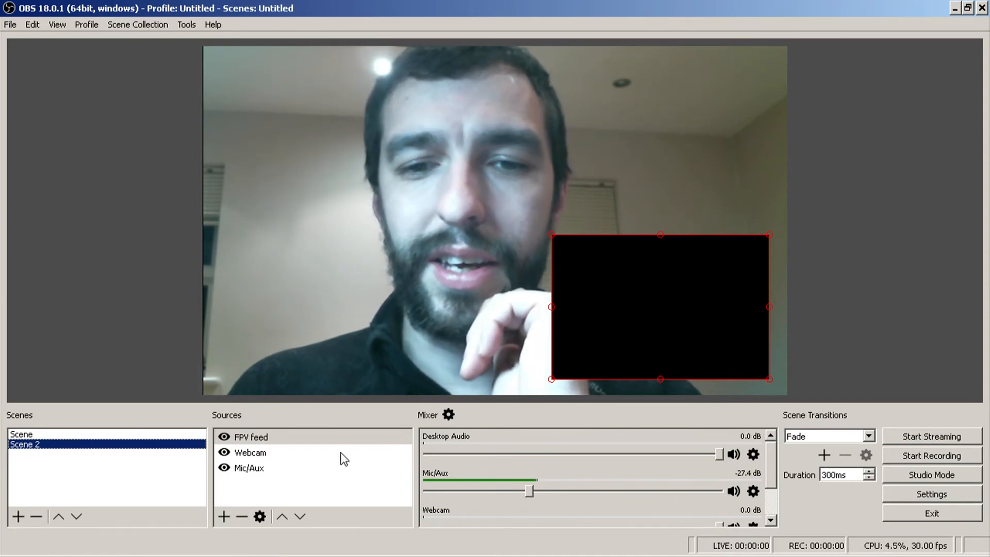
- Add a new scene named Scene 3 and create a new Text (GDI+) source in it
left_click(20, 515)
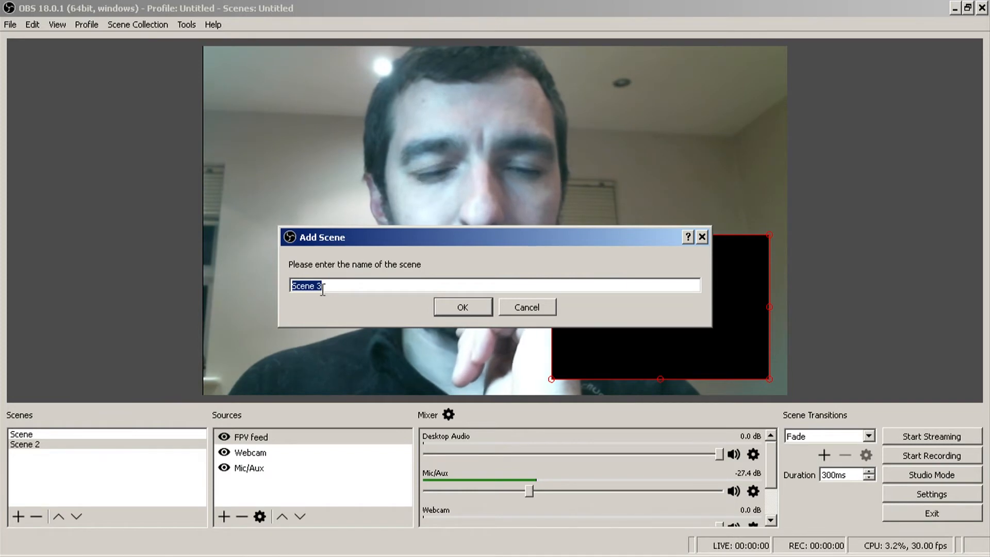
left_click(454, 307)
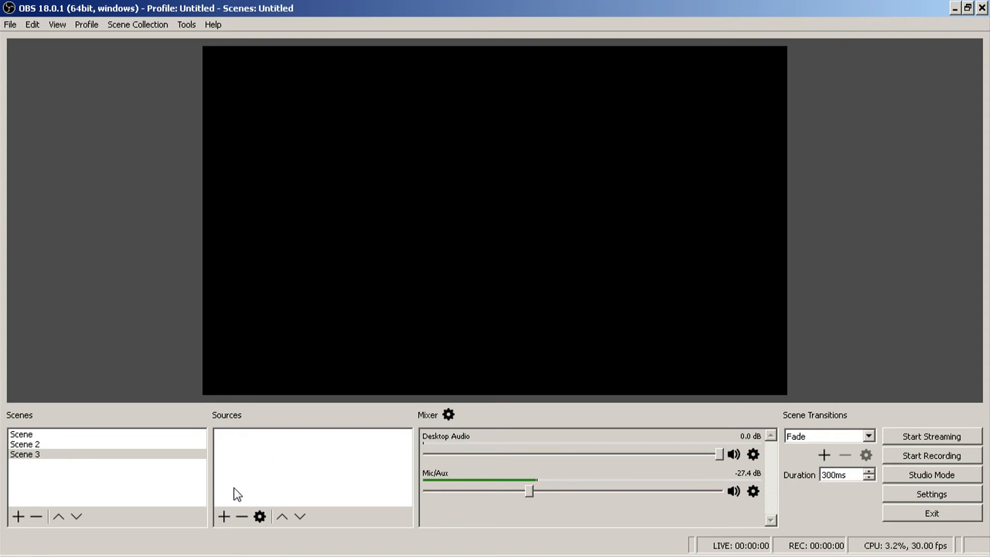
left_click(223, 516)
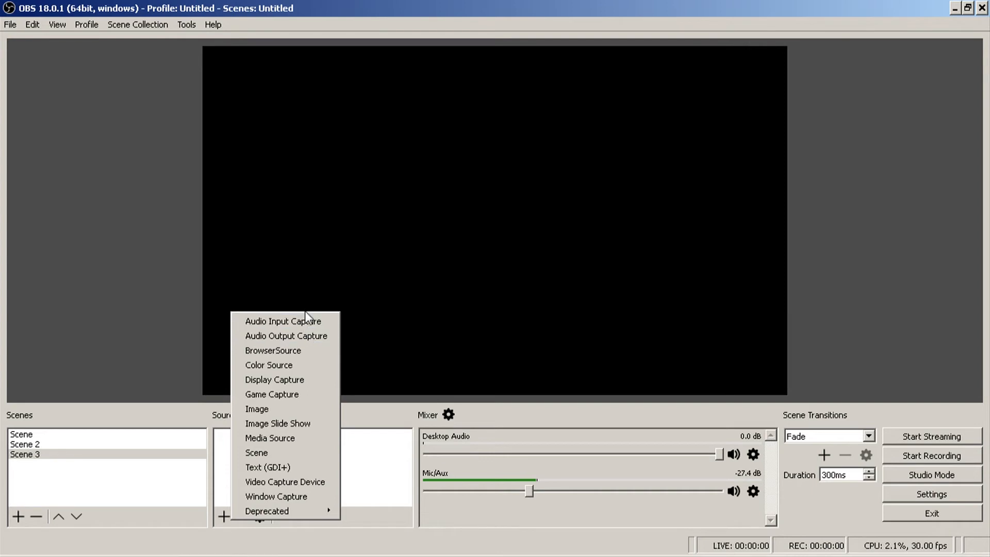
left_click(298, 469)
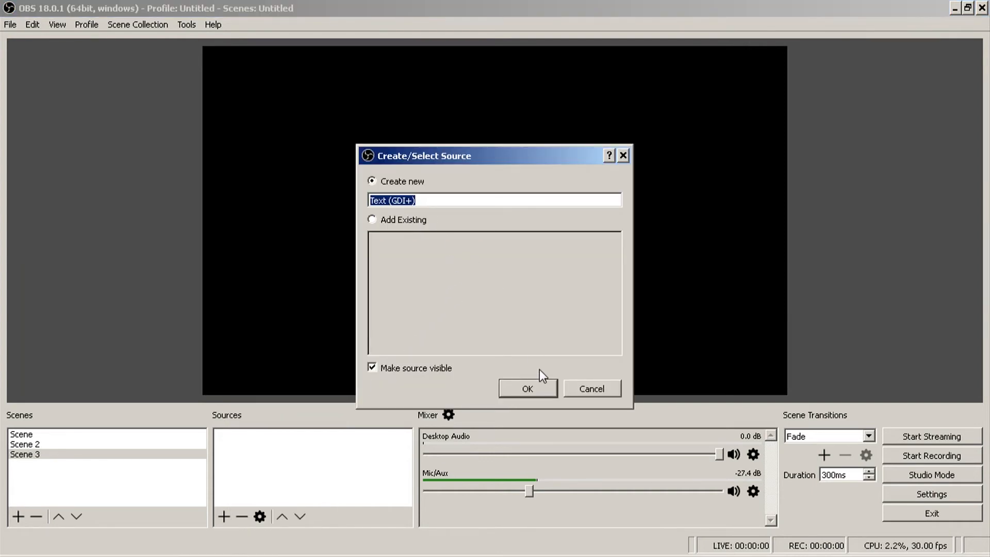
left_click(527, 387)
- Set the text source's content to "Stream starting soon" and accept its properties
left_click(386, 397)
type("Stre")
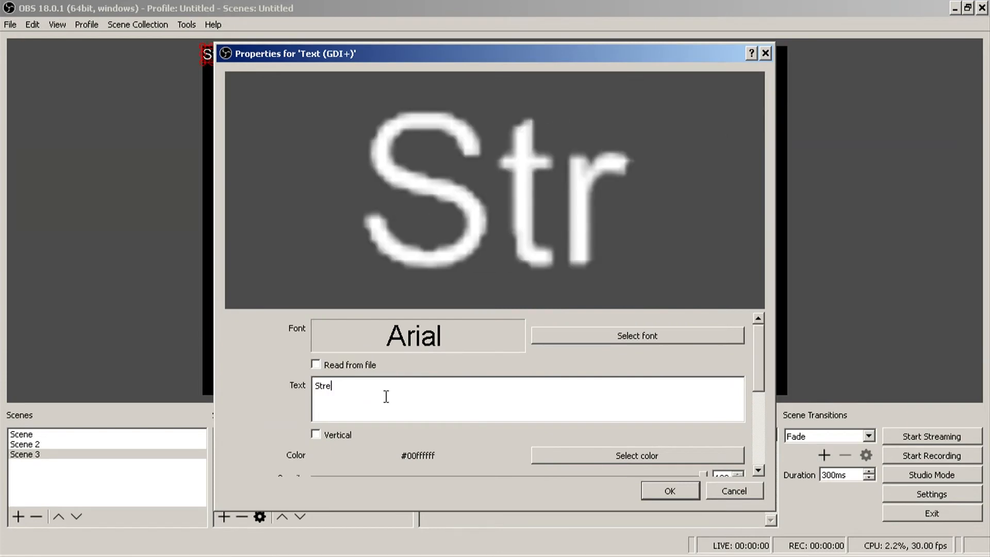
type("am")
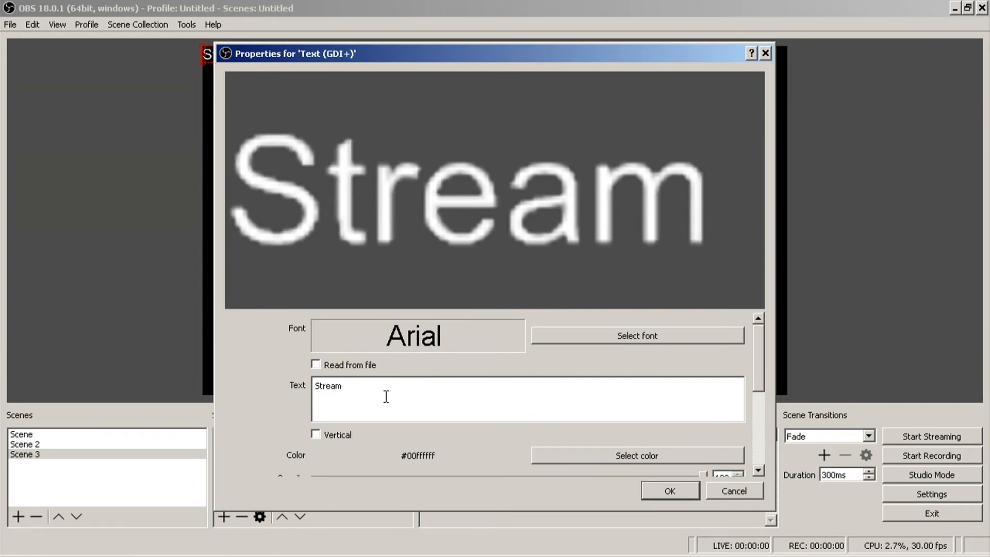
type(" starting soon")
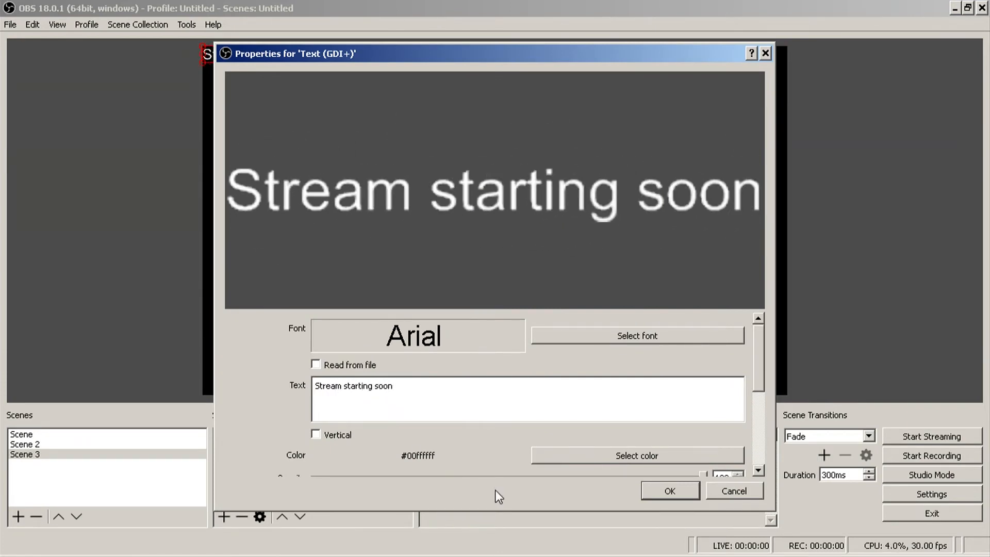
left_click(670, 491)
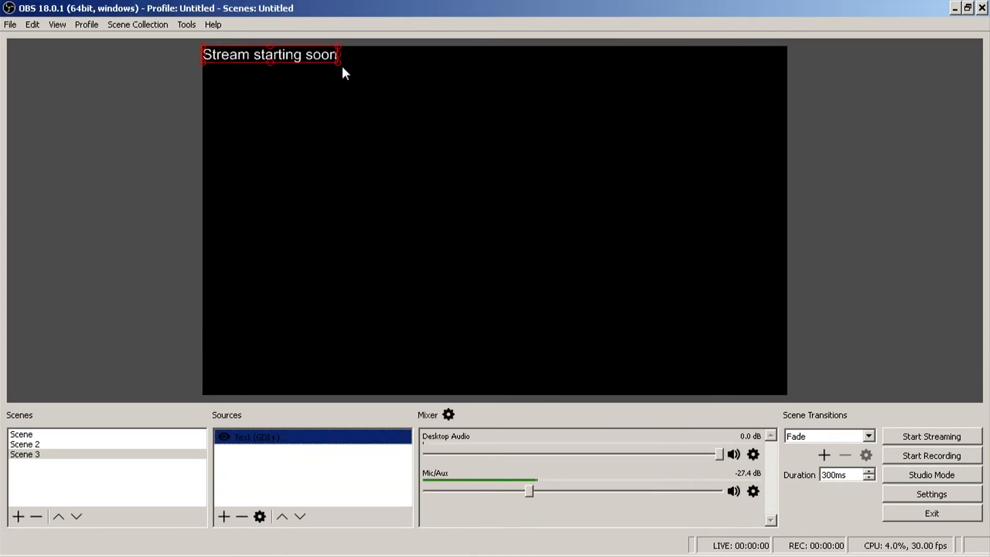
- Enlarge the "Stream starting soon" text and place it mid-canvas, and check switching between Scene and Scene 3
left_click_drag(398, 88, 504, 236)
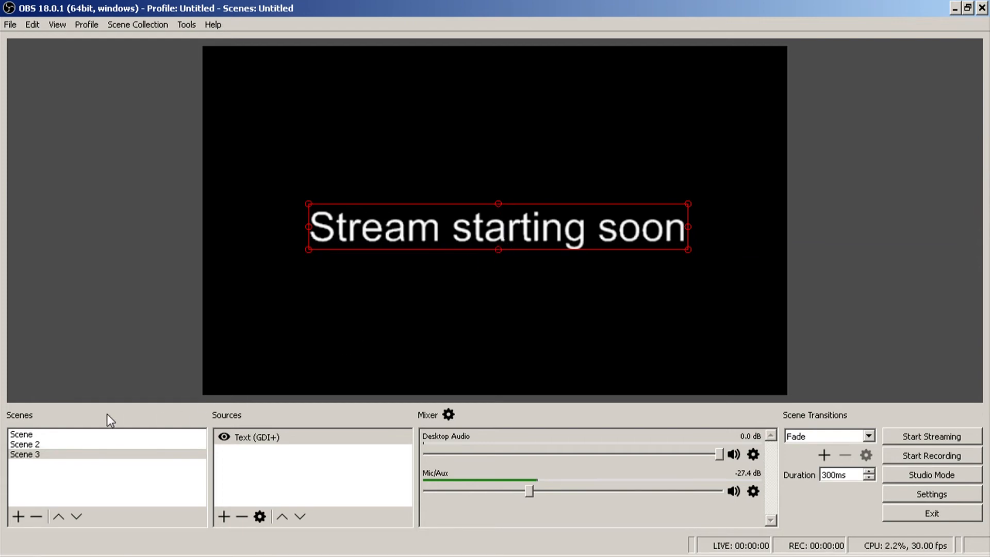
left_click(71, 435)
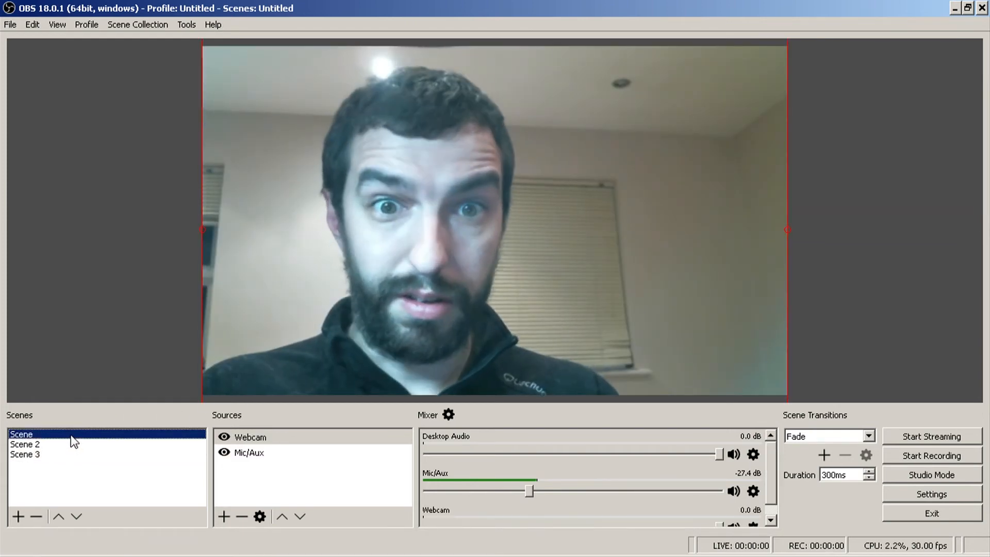
left_click(40, 454)
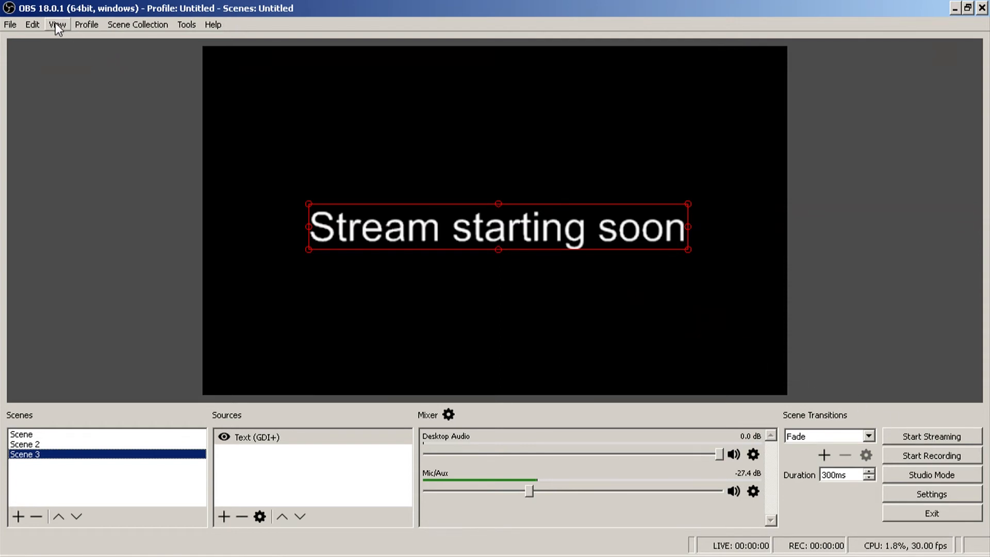
- Open the Stream settings and make the empty stream key field ready for entry
left_click(11, 24)
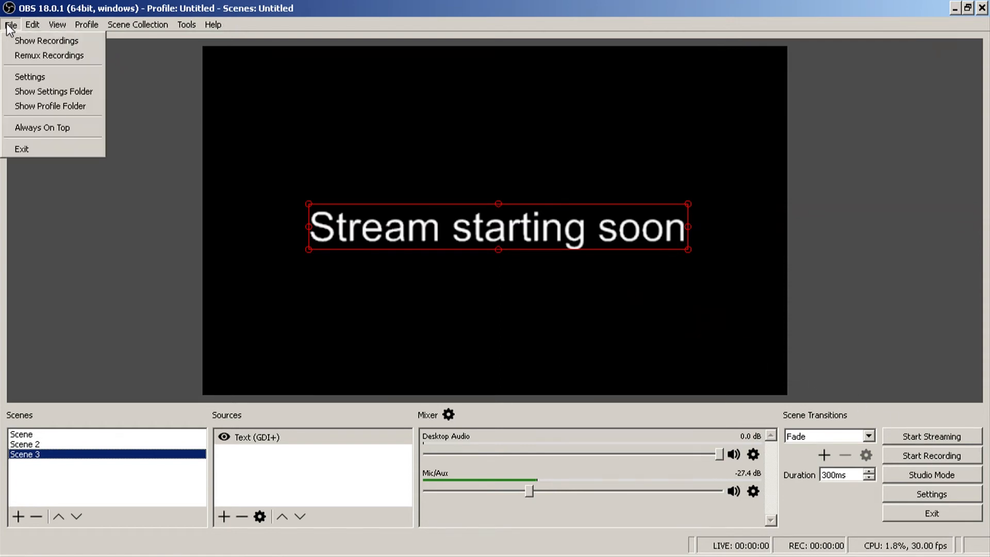
left_click(46, 82)
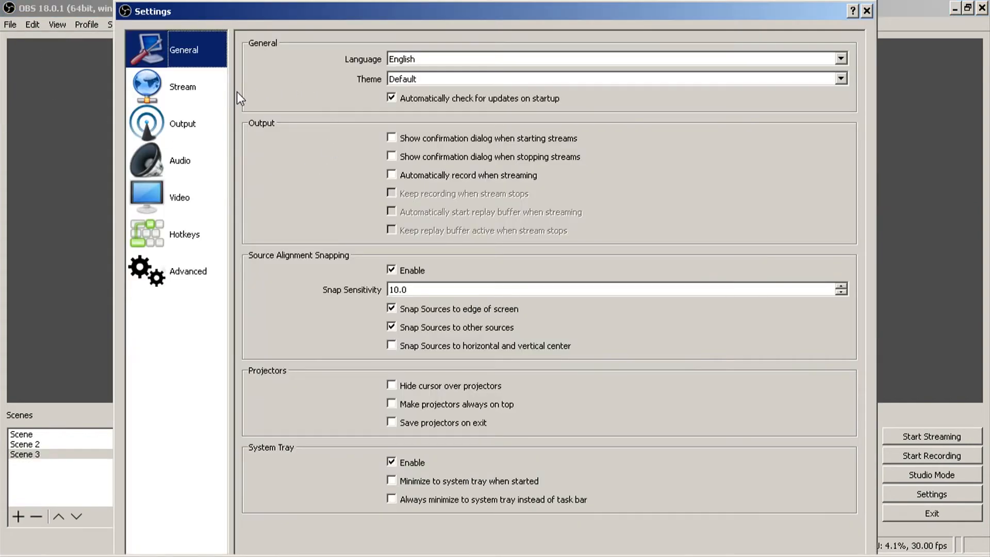
left_click(198, 89)
left_click(416, 145)
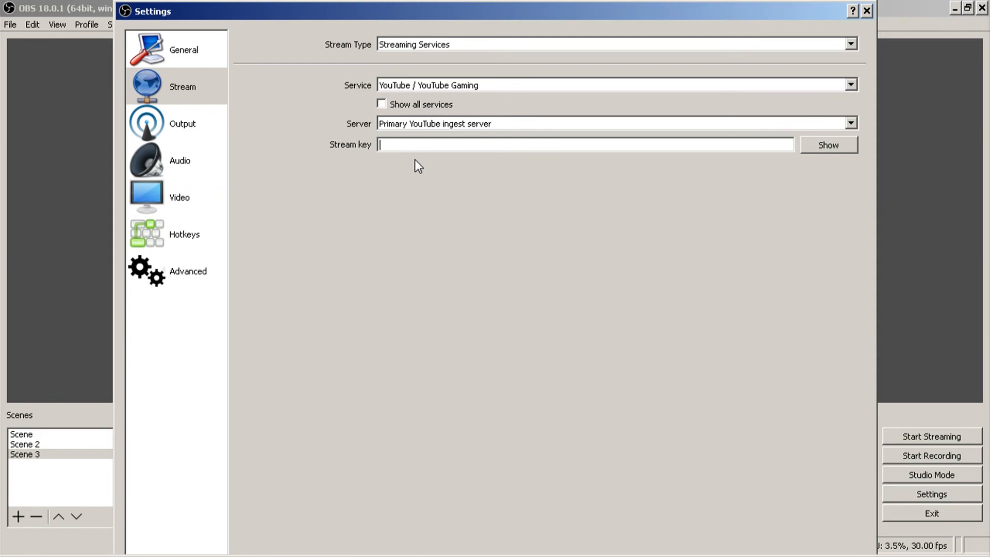
right_click(143, 555)
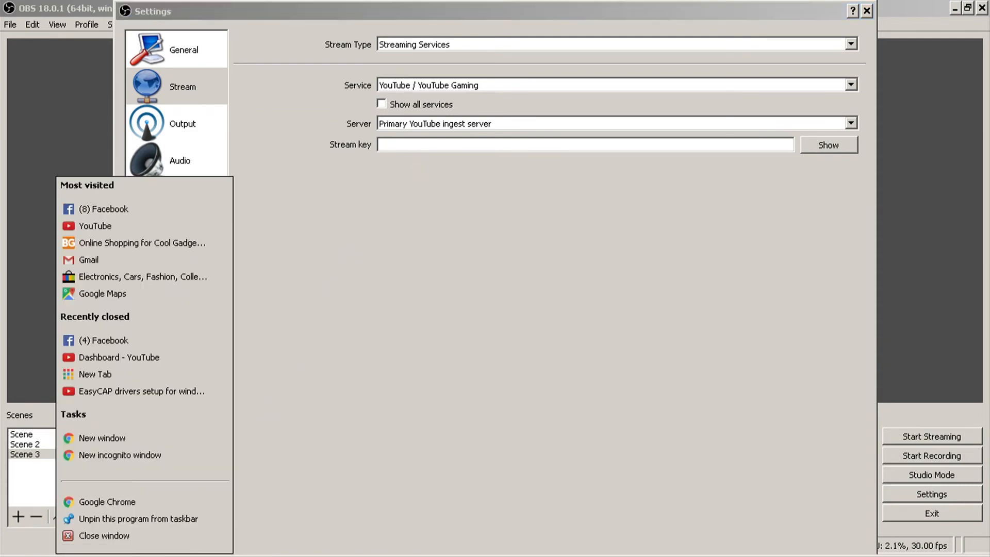
left_click(125, 495)
type("www.youtube.com")
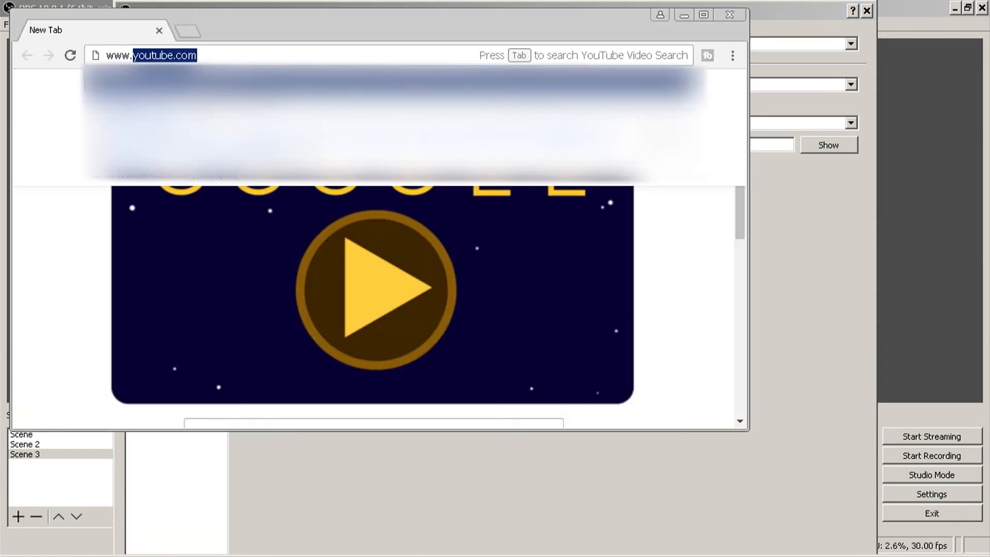
key("Return")
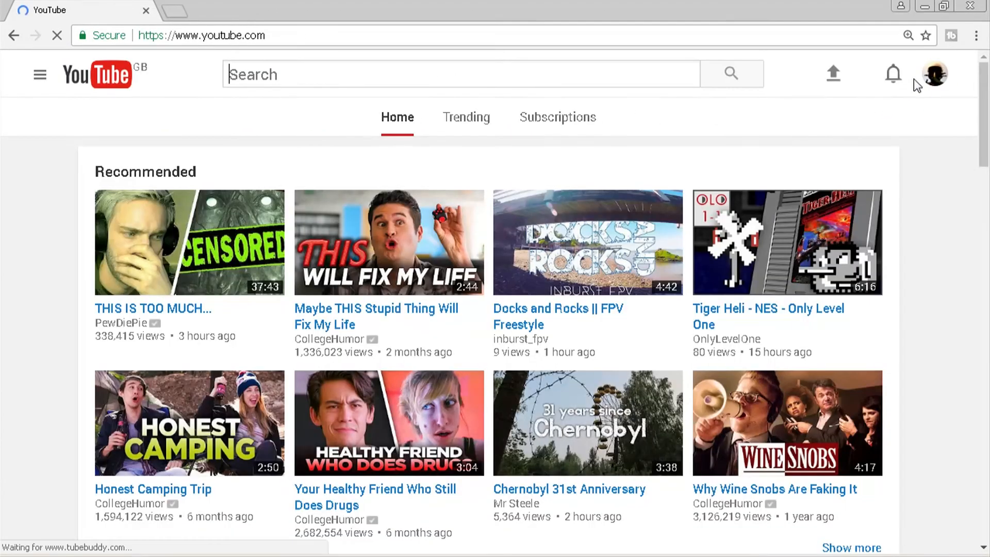
left_click(933, 77)
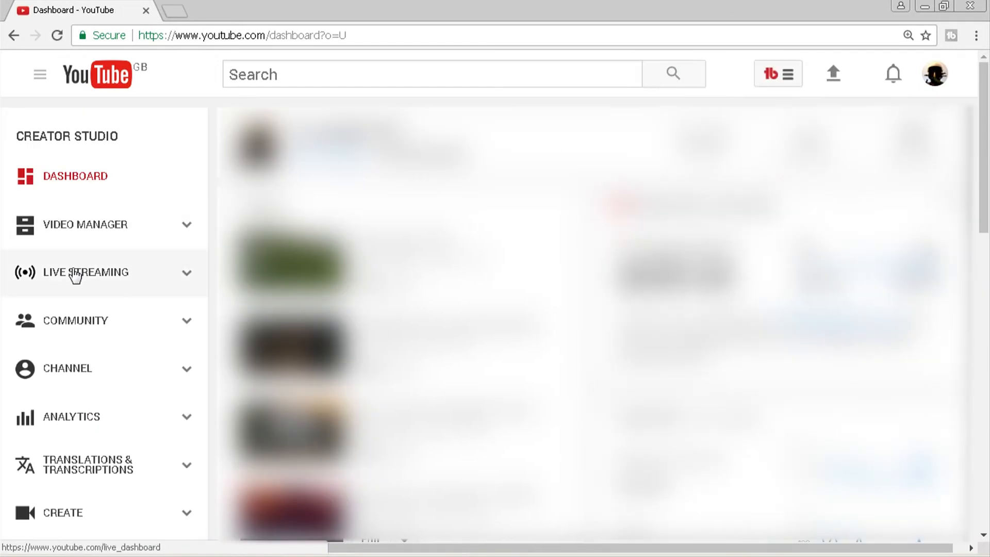
left_click(76, 276)
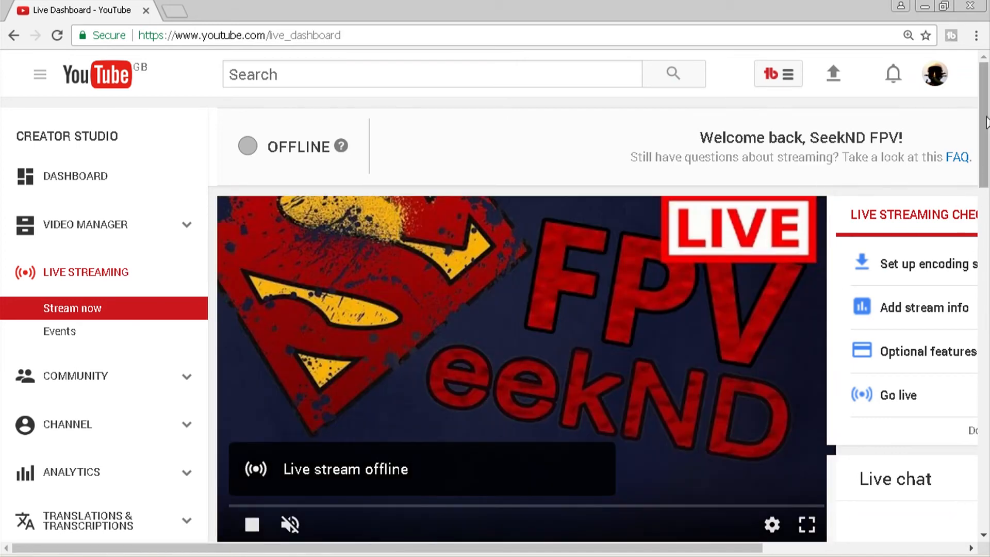
left_click_drag(986, 122, 988, 310)
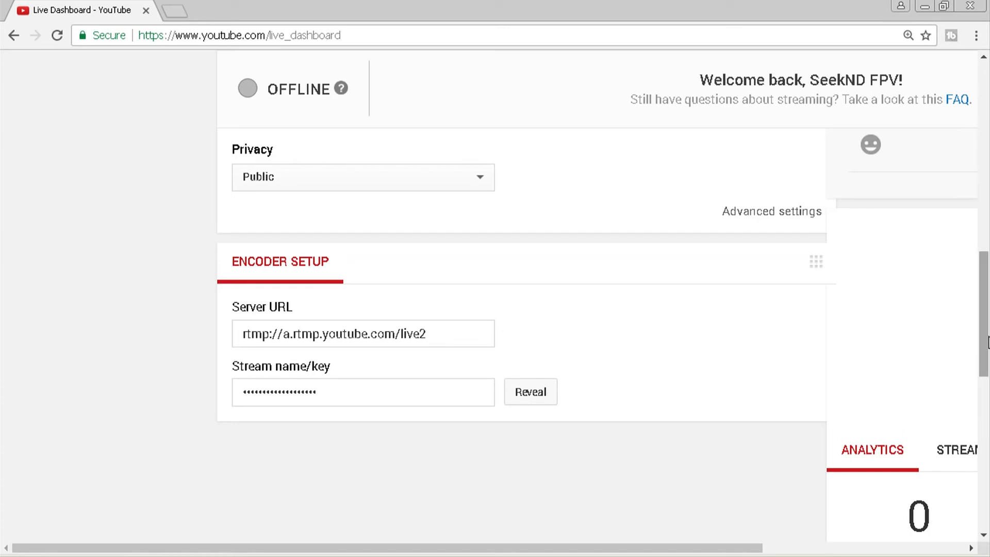
left_click_drag(987, 341, 987, 206)
scroll(494, 296, "down", 2)
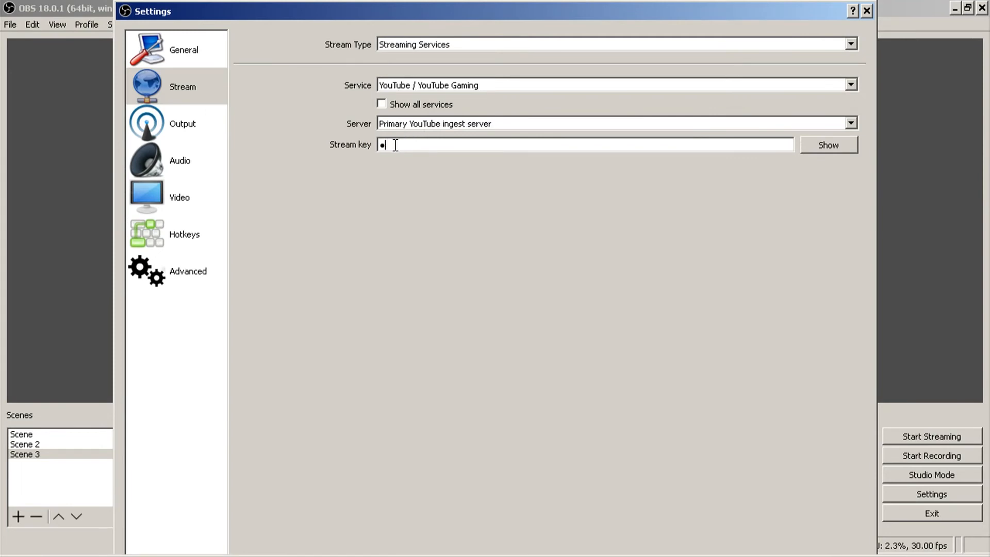
- Enter the YouTube stream key in the OBS Stream settings and save the changes
type("•••••••••••")
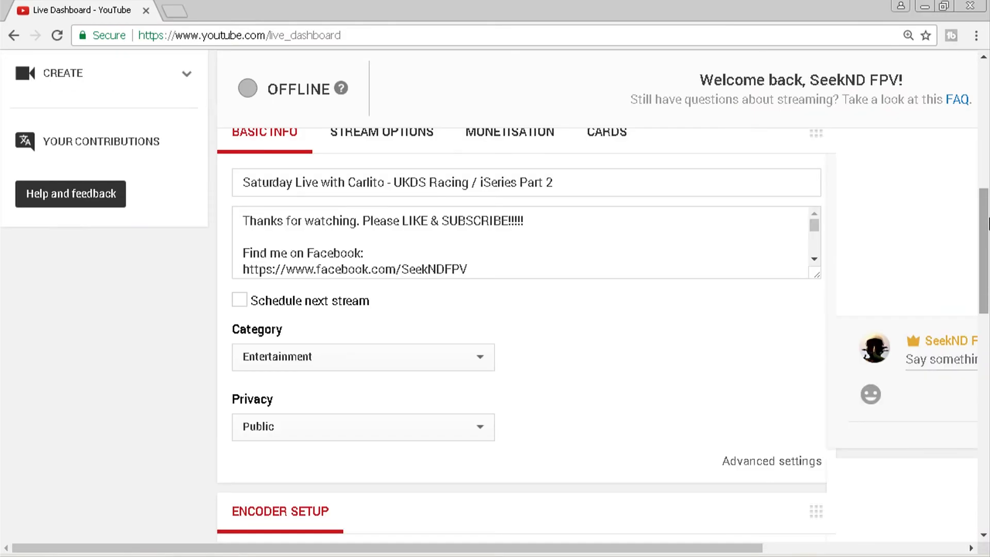
scroll(855, 258, "down", 1)
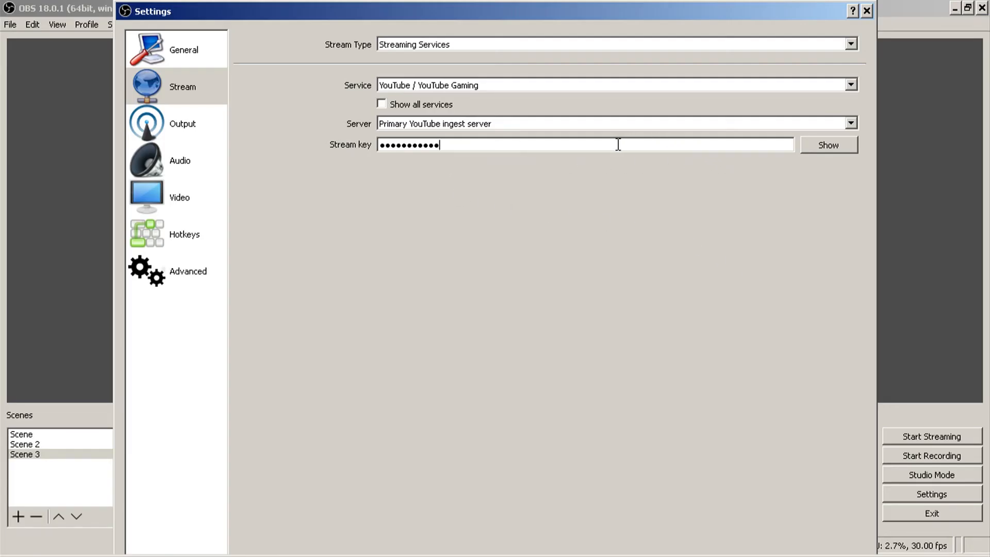
left_click(866, 12)
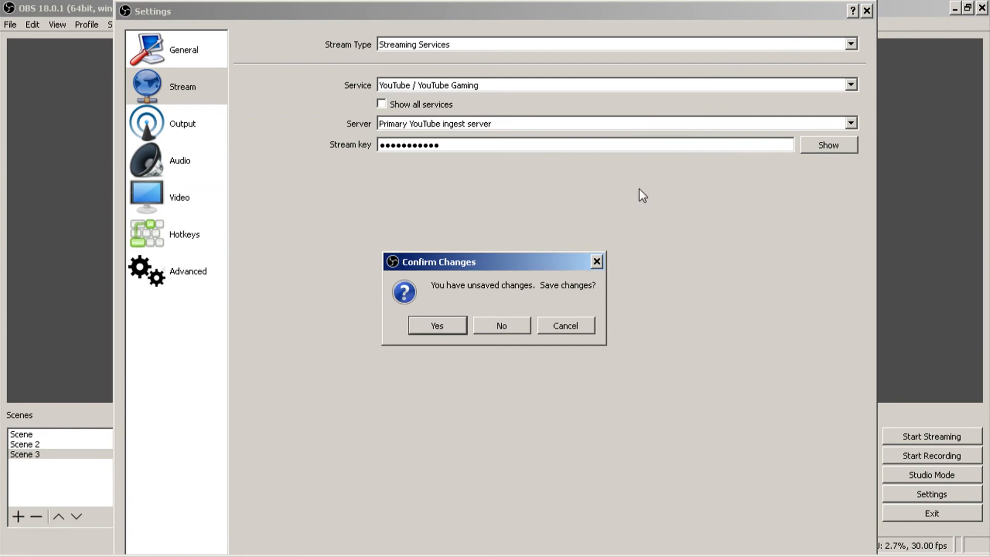
left_click(436, 325)
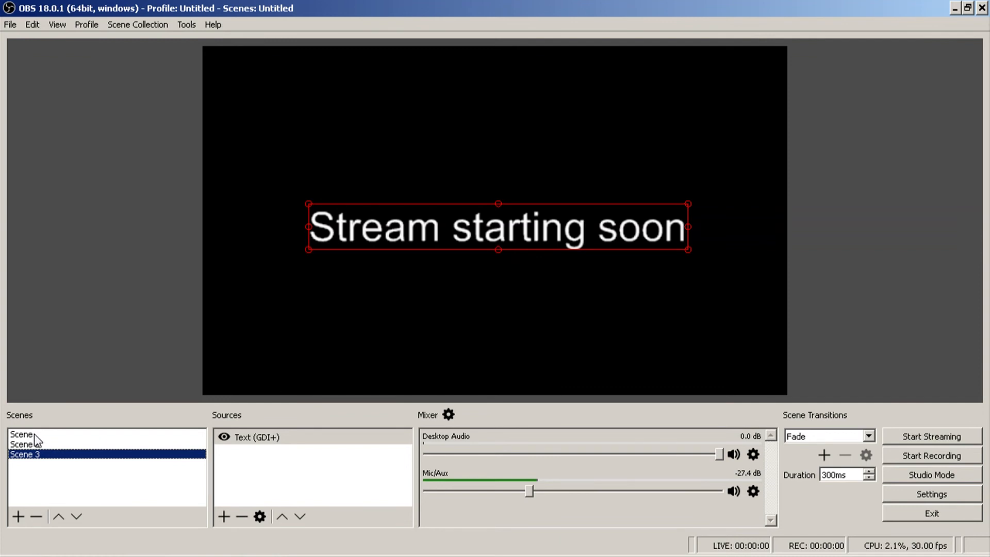
left_click(246, 479)
left_click(223, 516)
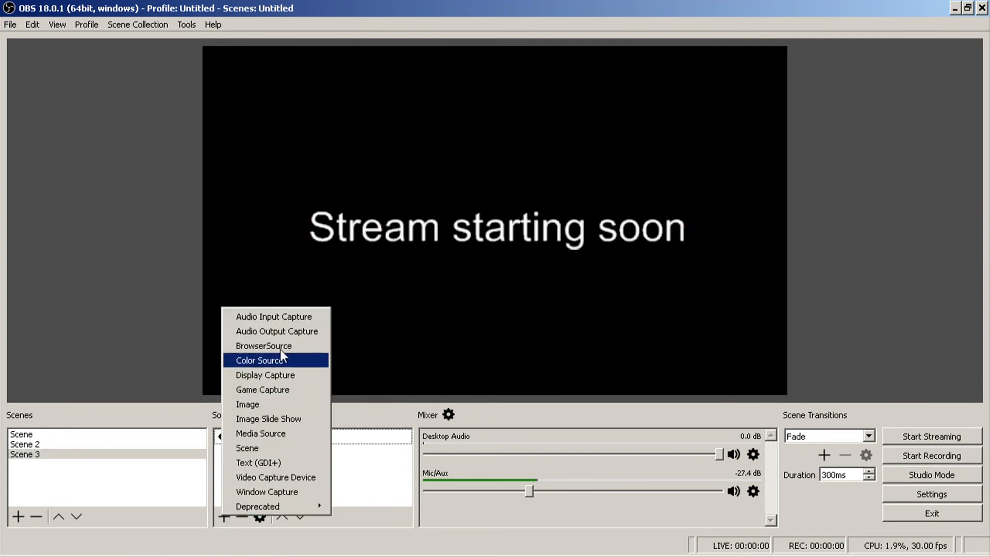
left_click(375, 465)
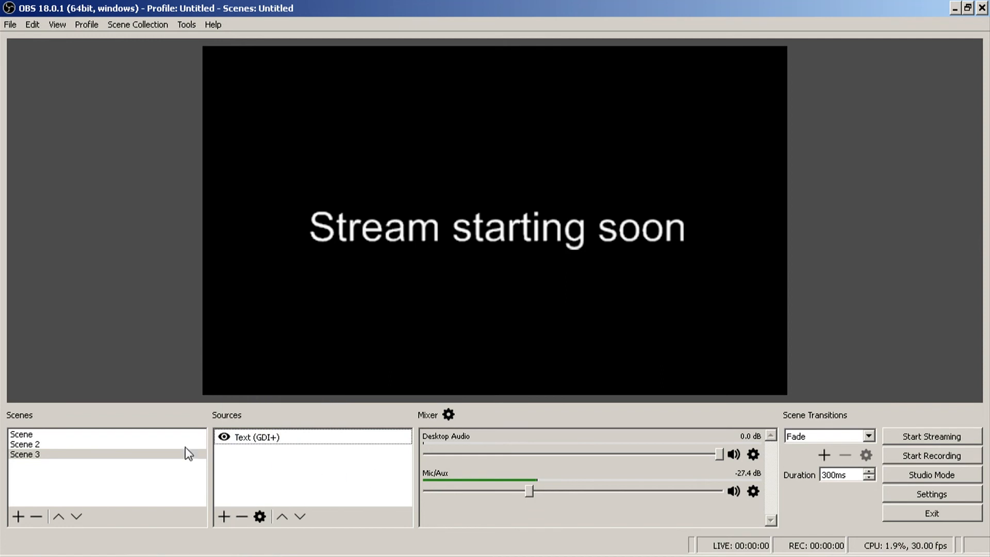
- Preview Scene and Scene 2, return to Scene, and look over the YouTube live dashboard in Chrome
left_click(32, 436)
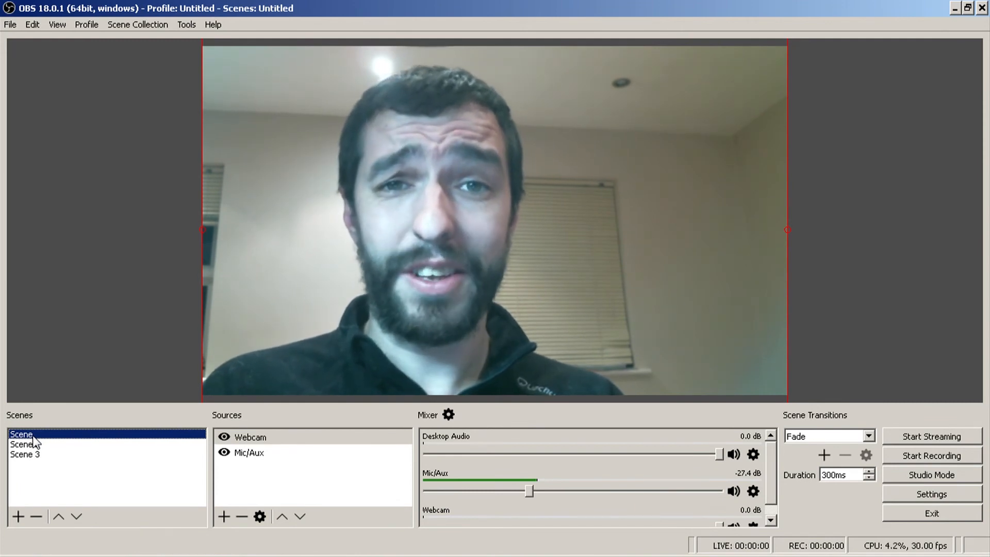
left_click(27, 445)
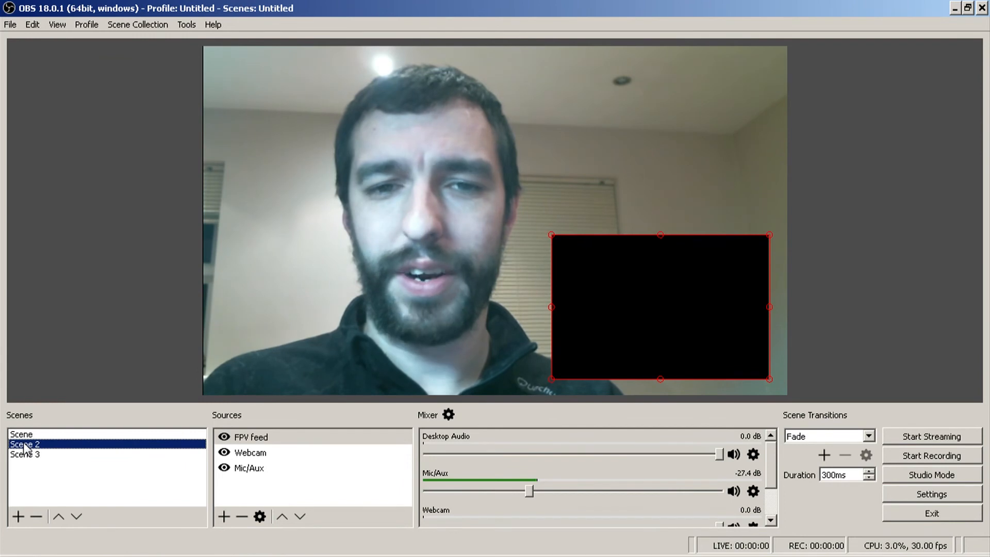
left_click(24, 436)
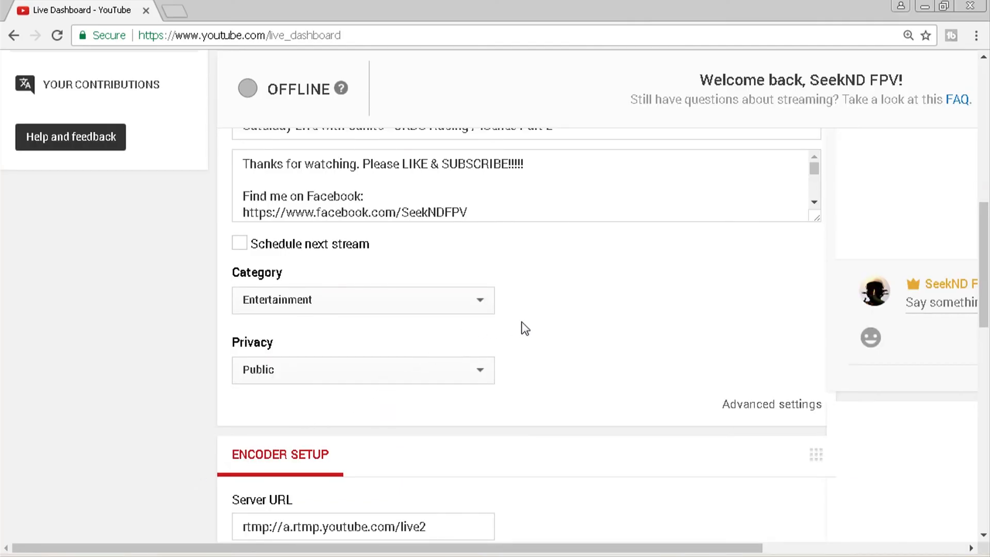
left_click_drag(984, 280, 987, 155)
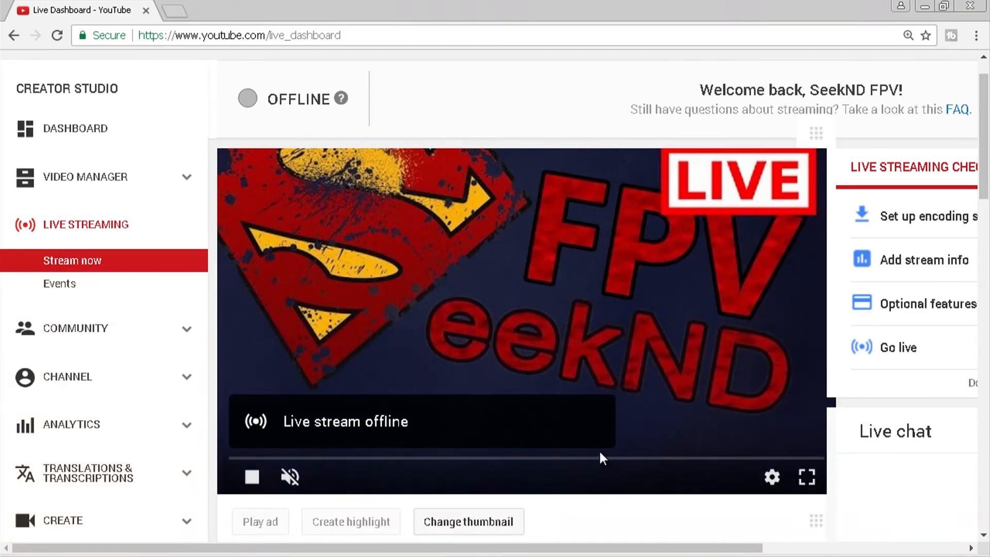
left_click_drag(412, 552, 483, 552)
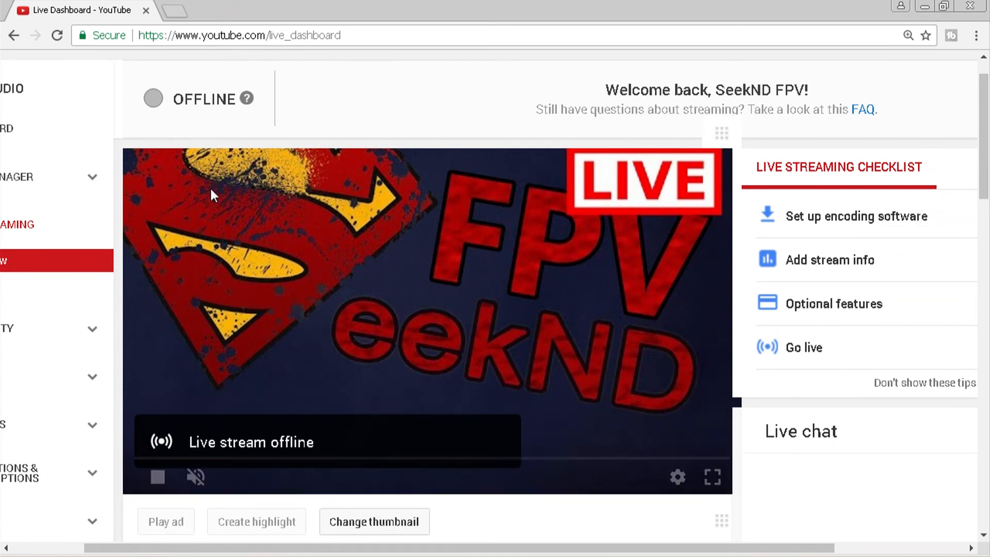
- Switch back to OBS Studio and make Scene 3 the active scene
key("alt+Tab")
key("alt+Tab")
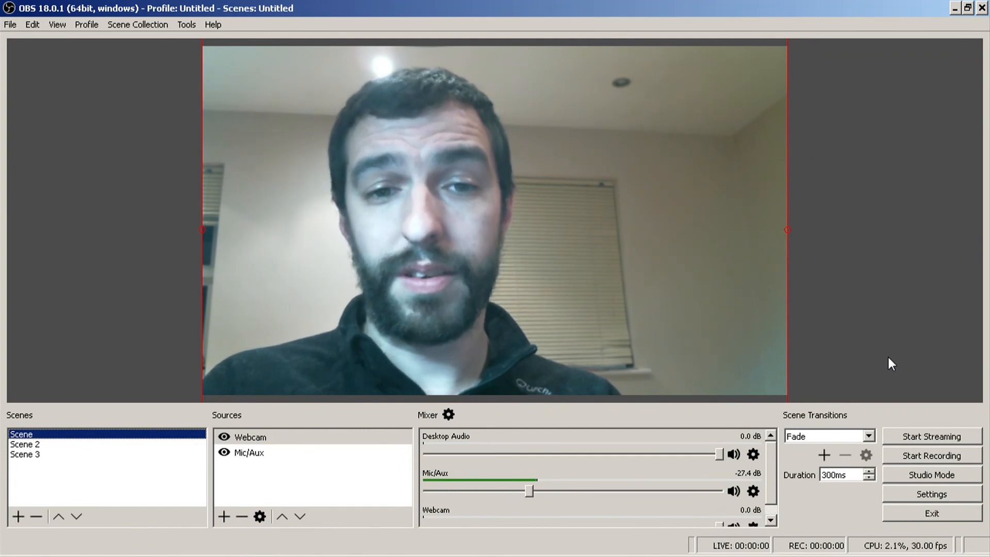
key("alt")
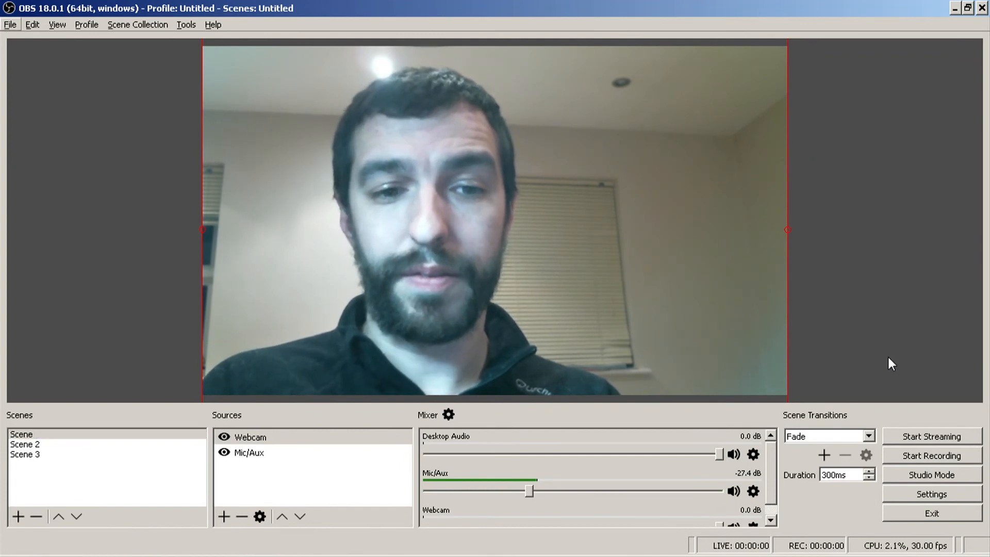
left_click(40, 456)
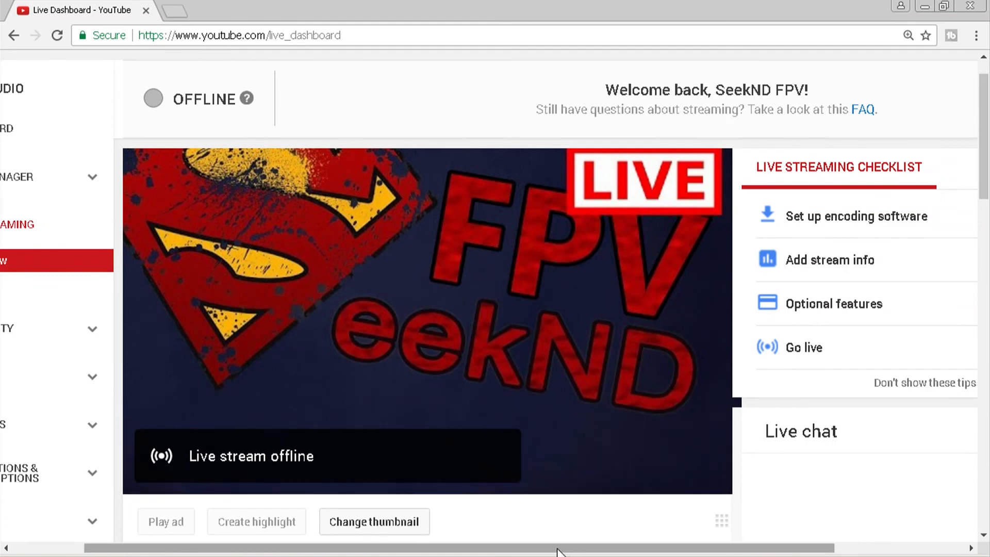
- Switch to the YouTube live dashboard in Chrome and examine the live chat area and the stream's basic info
left_click_drag(555, 550, 621, 550)
scroll(987, 232, "down", 5)
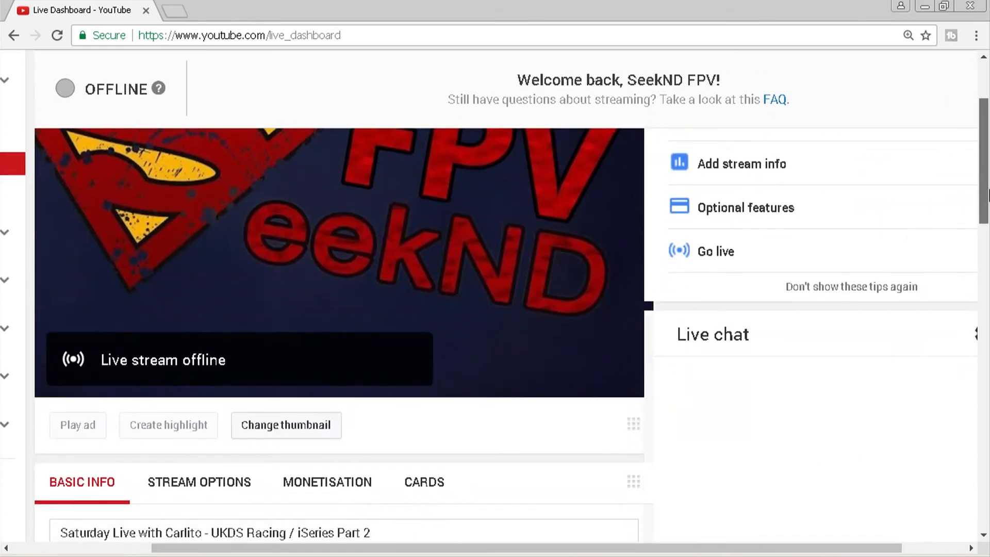
left_click_drag(987, 232, 986, 181)
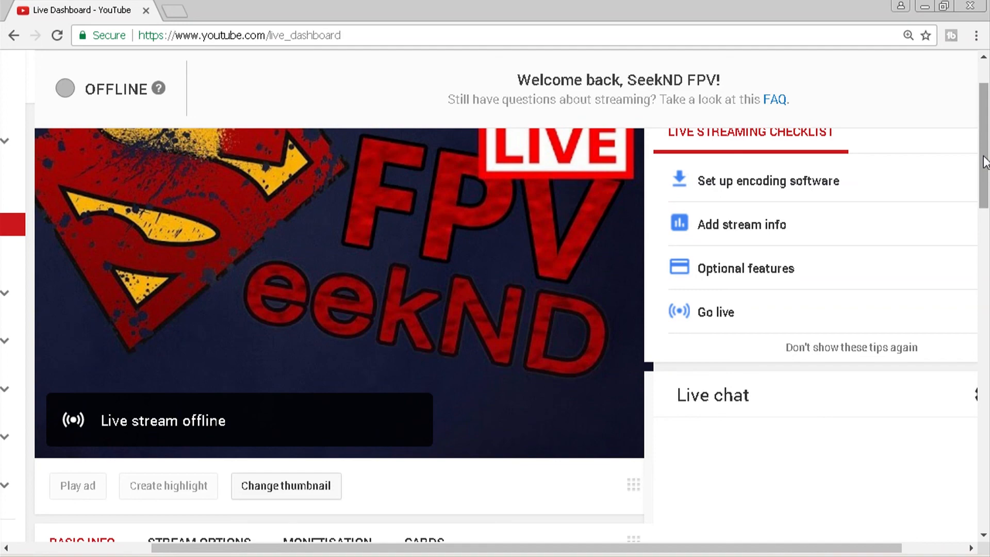
left_click_drag(984, 160, 987, 250)
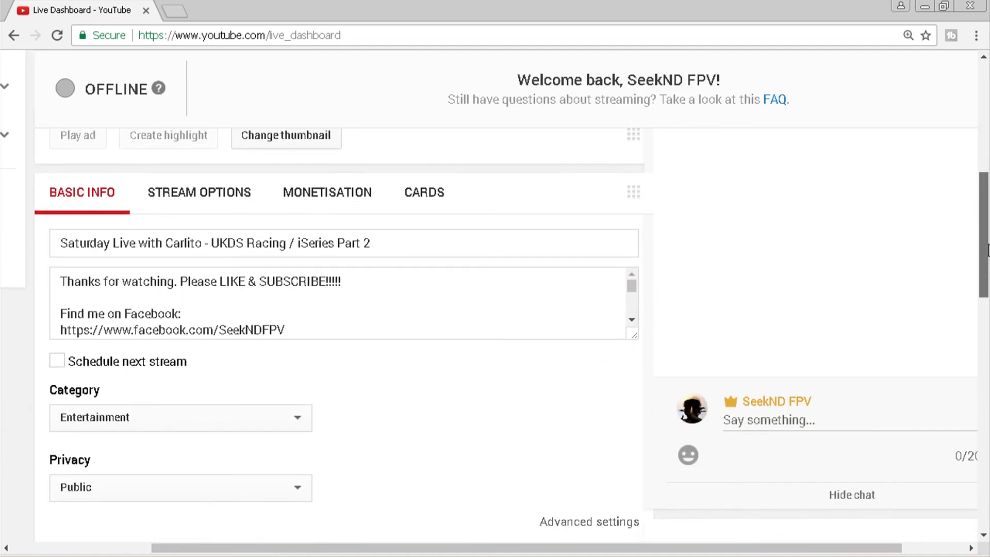